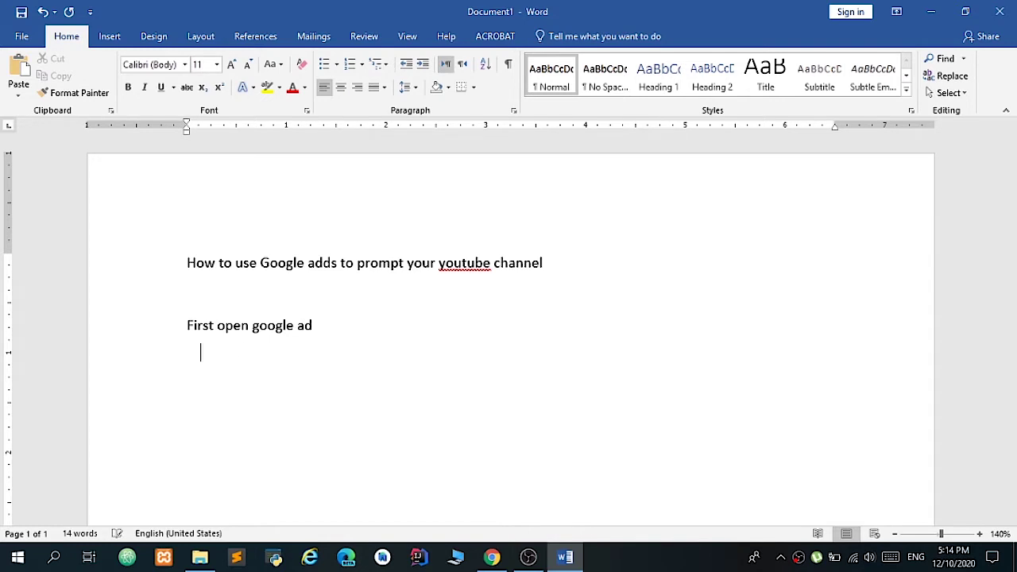
- Check the Google Ads sign-in page in Chrome, and add the line "Signin with your youtube channel" to the Word notes
left_click(492, 557)
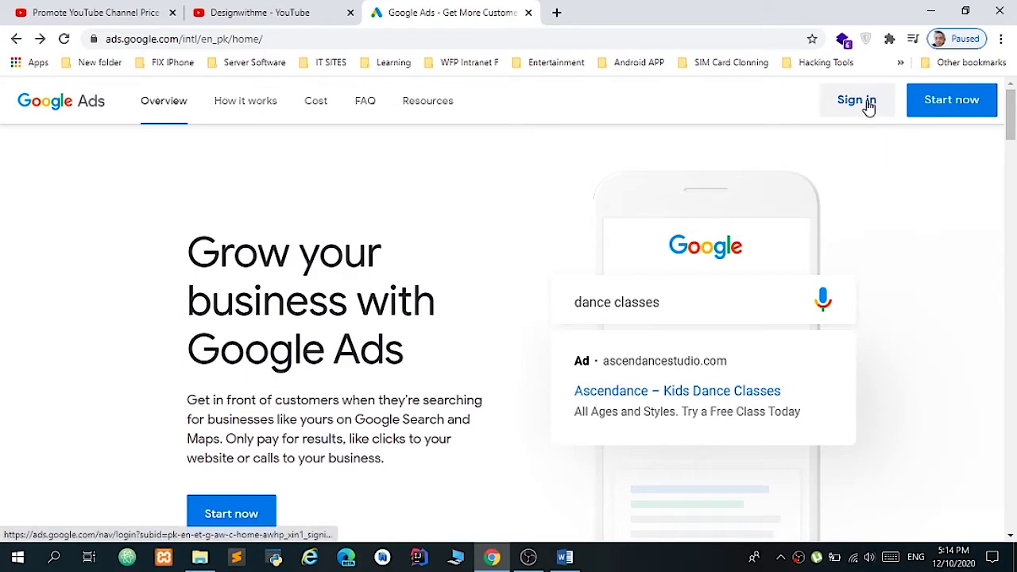
left_click(564, 557)
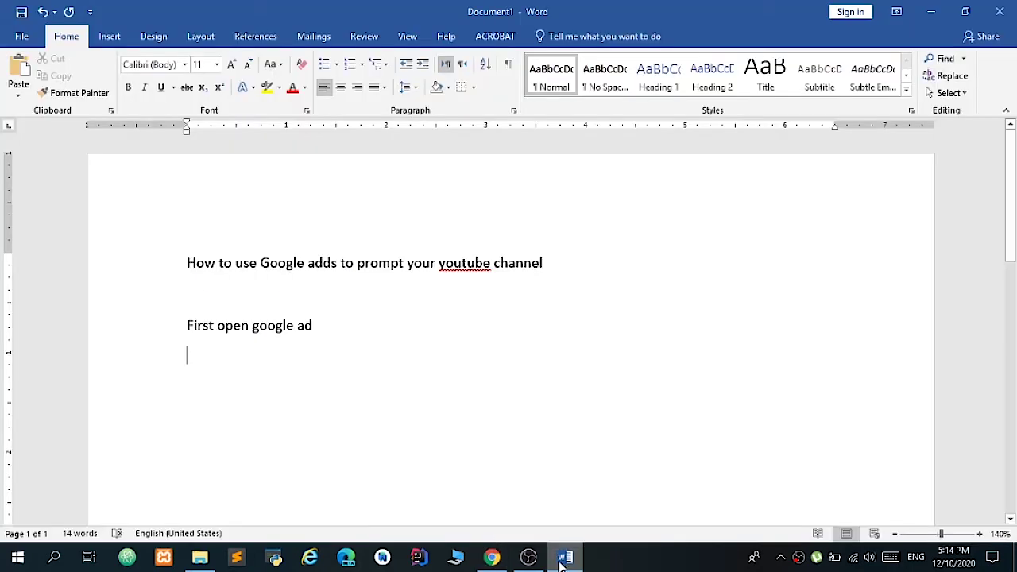
type("signin wi")
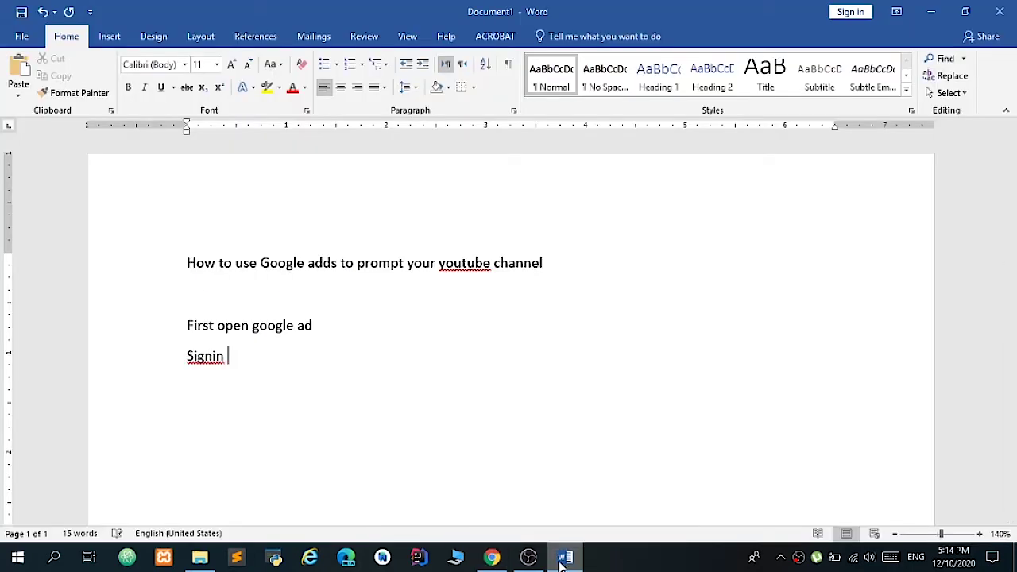
type("th goog")
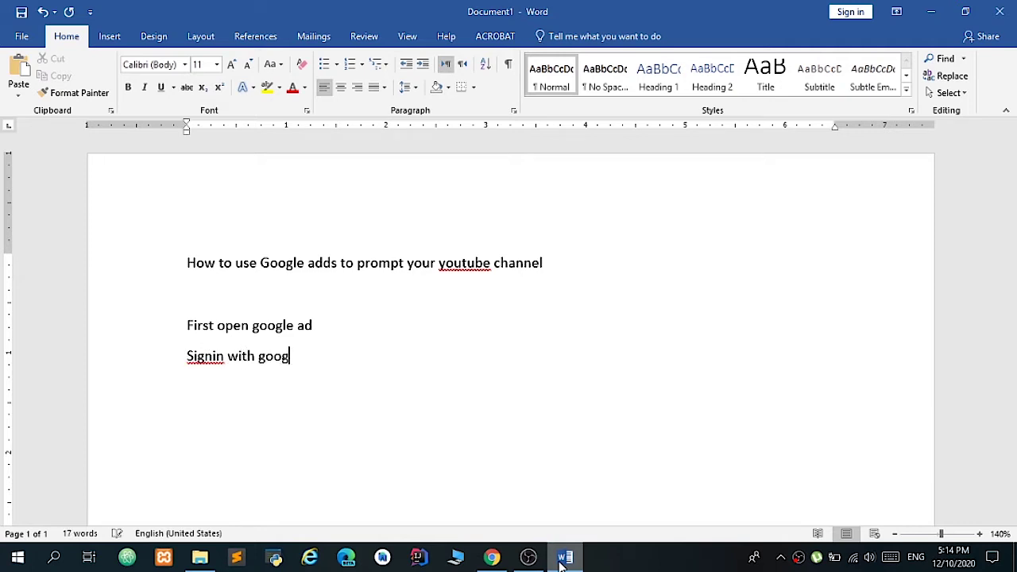
type("le")
key("BackSpace")
key("BackSpace")
key("BackSpace")
key("BackSpace")
key("BackSpace")
key("BackSpace")
type("youru")
key("BackSpace")
key("BackSpace")
type("r youtube channel")
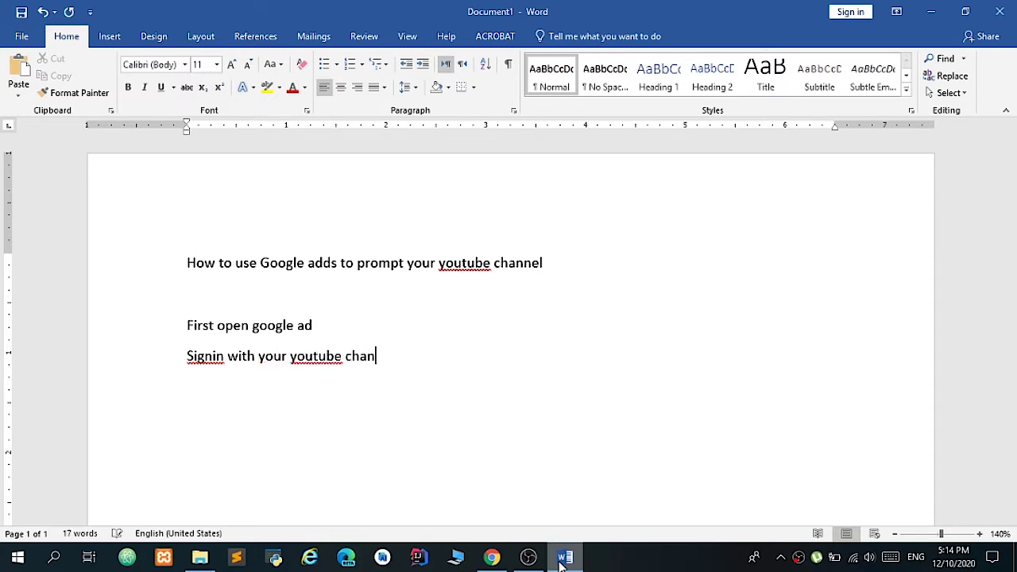
- Switch to the Google Ads video campaign in Chrome and examine the ad settings and the full landing page address
left_click(491, 558)
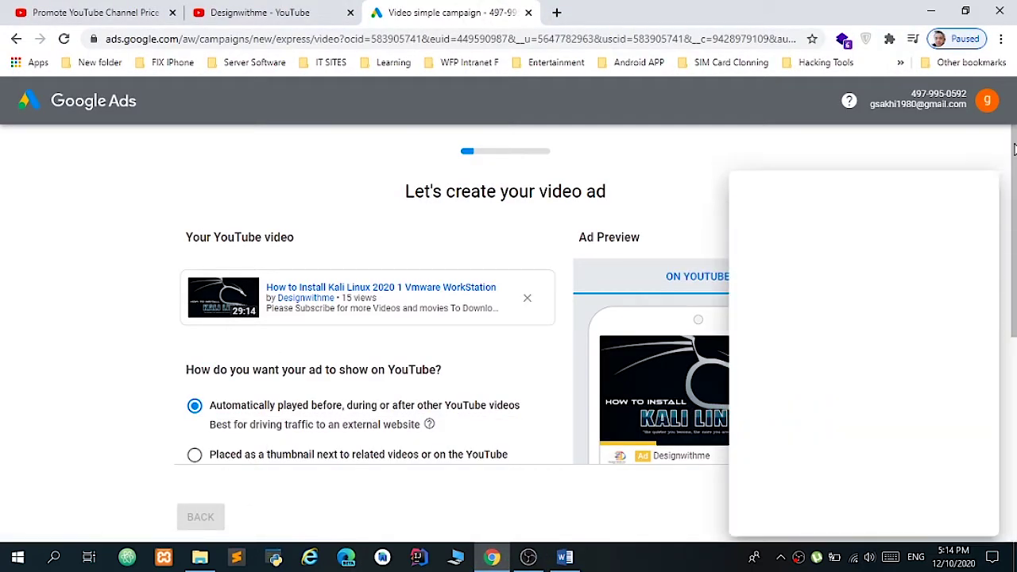
left_click(980, 133)
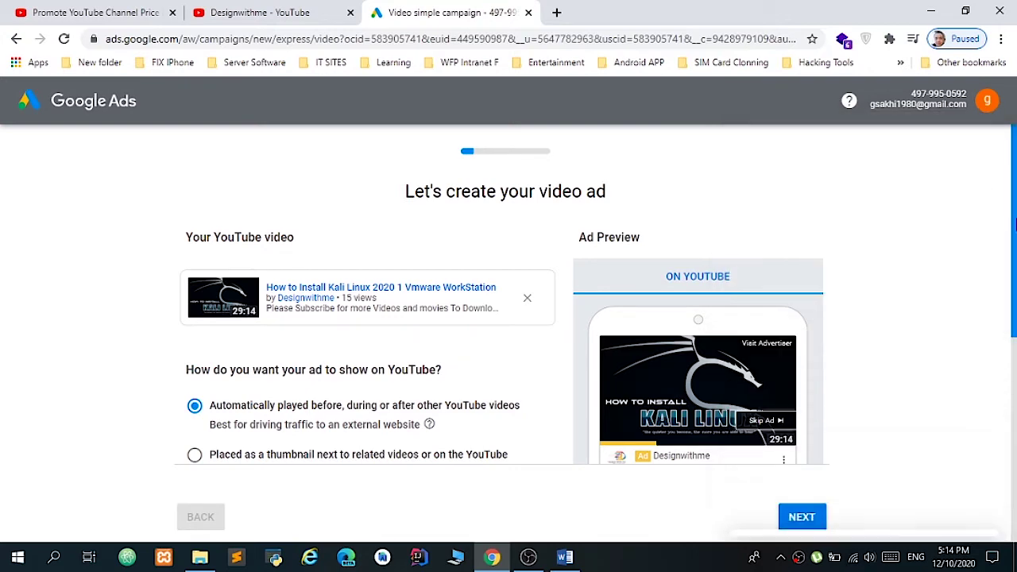
scroll(389, 282, "down", 2)
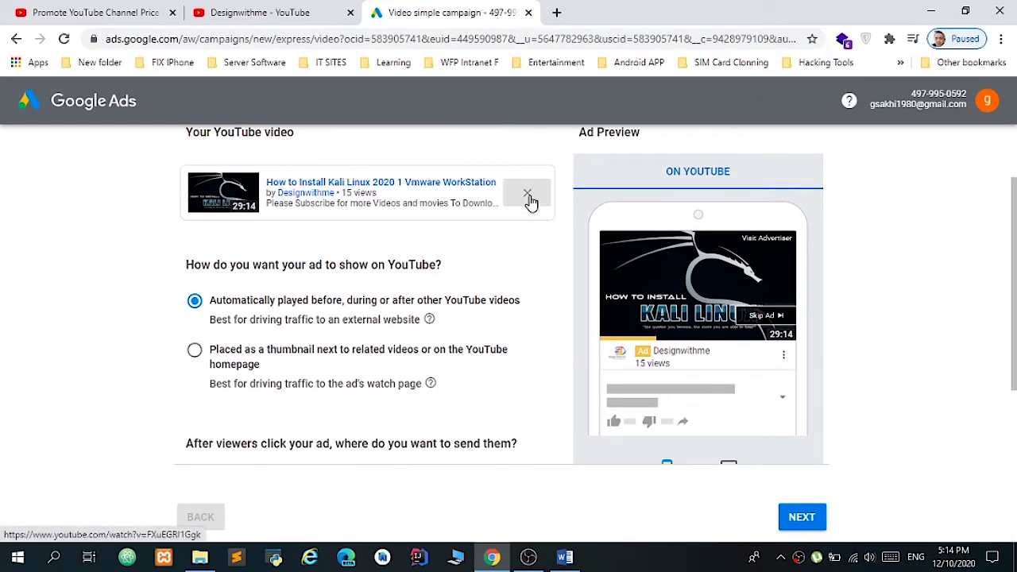
left_click_drag(1015, 238, 1015, 344)
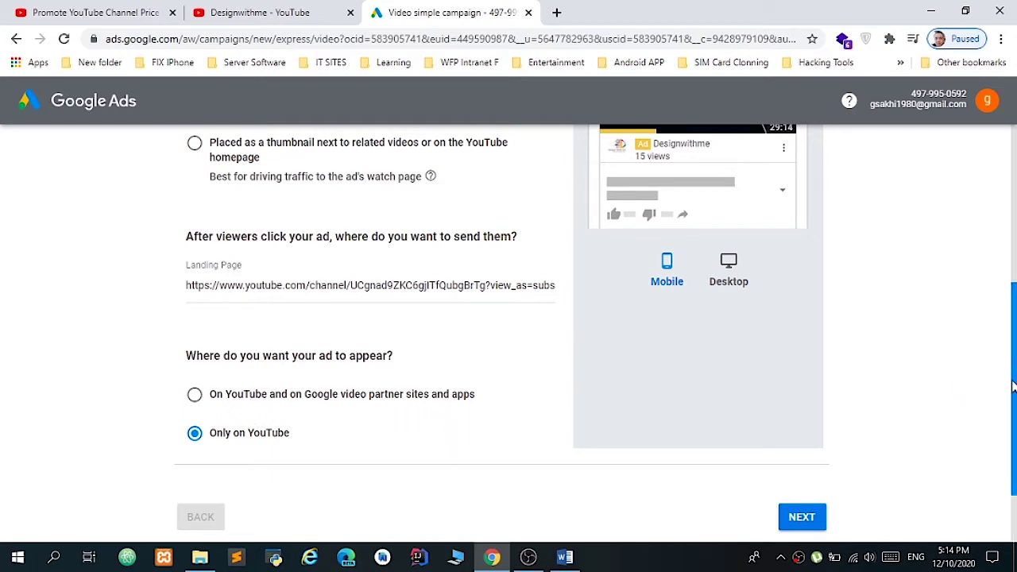
triple_click(536, 288)
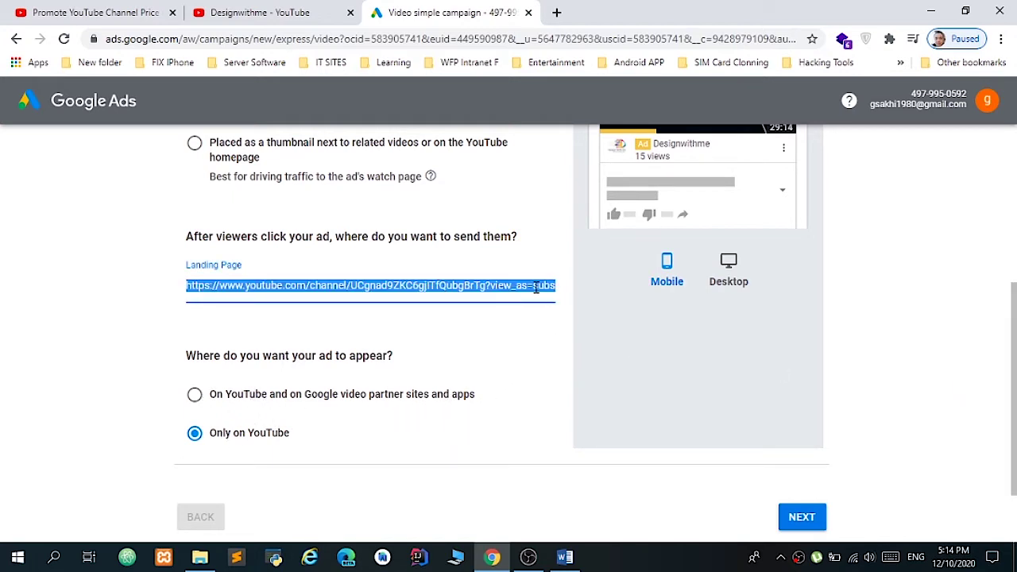
left_click(561, 294)
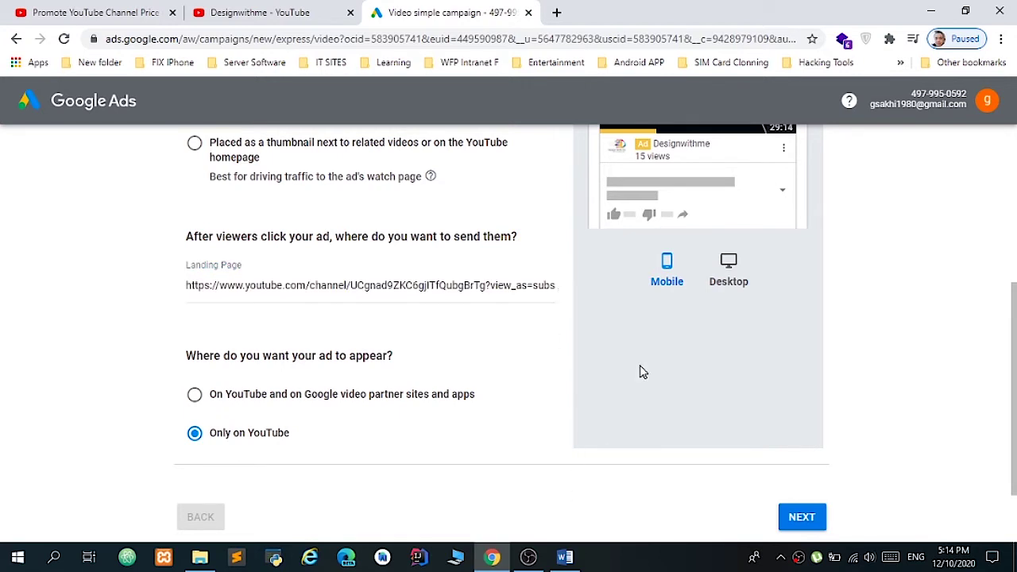
left_click(552, 288)
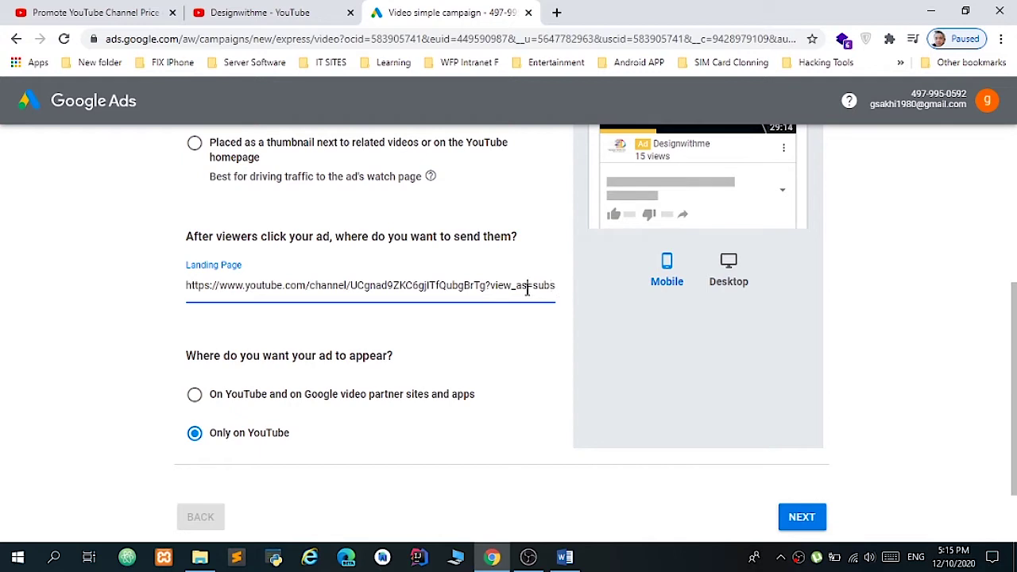
type("criber")
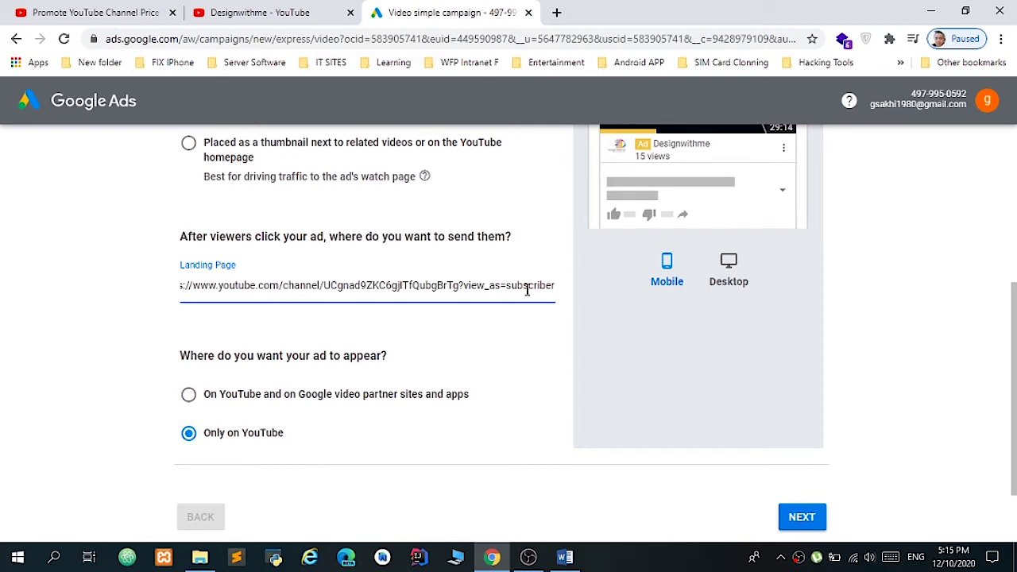
- Open the Designwithme channel in a new browser tab using its channel URL without the "view_as=subscriber" part
left_click(283, 9)
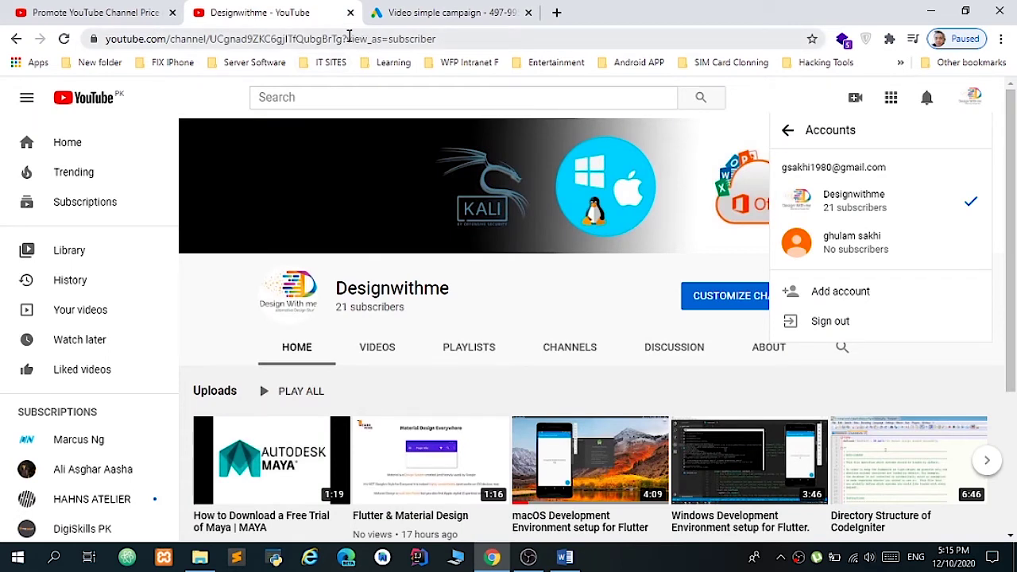
left_click_drag(349, 37, 70, 52)
key("ctrl+c")
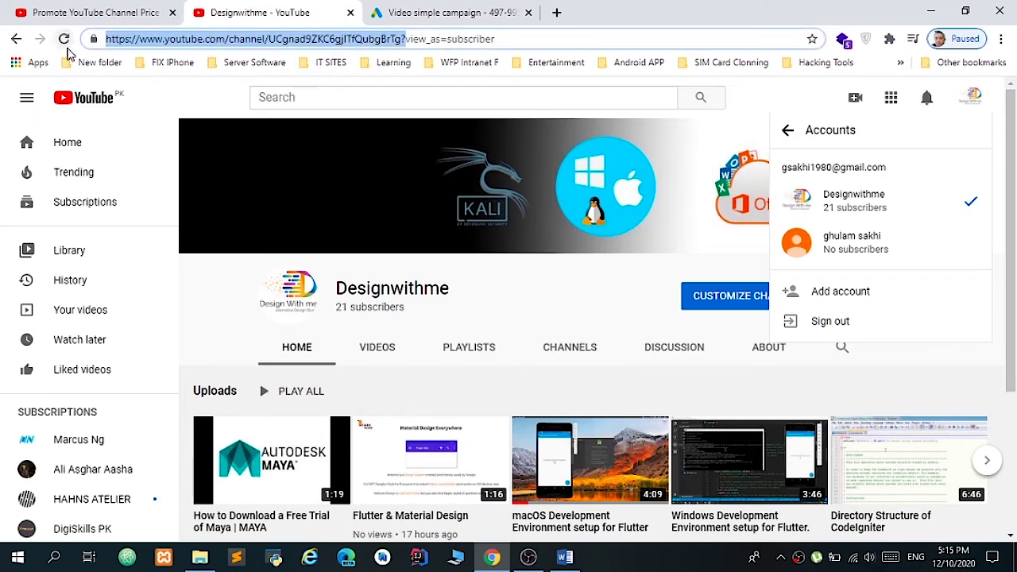
left_click(560, 12)
key("ctrl+v")
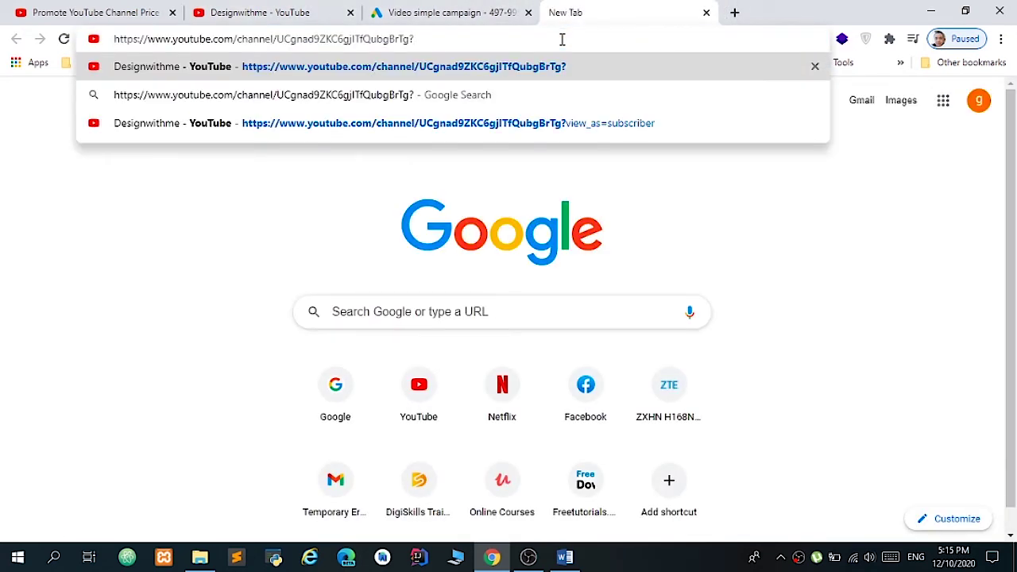
key("Return")
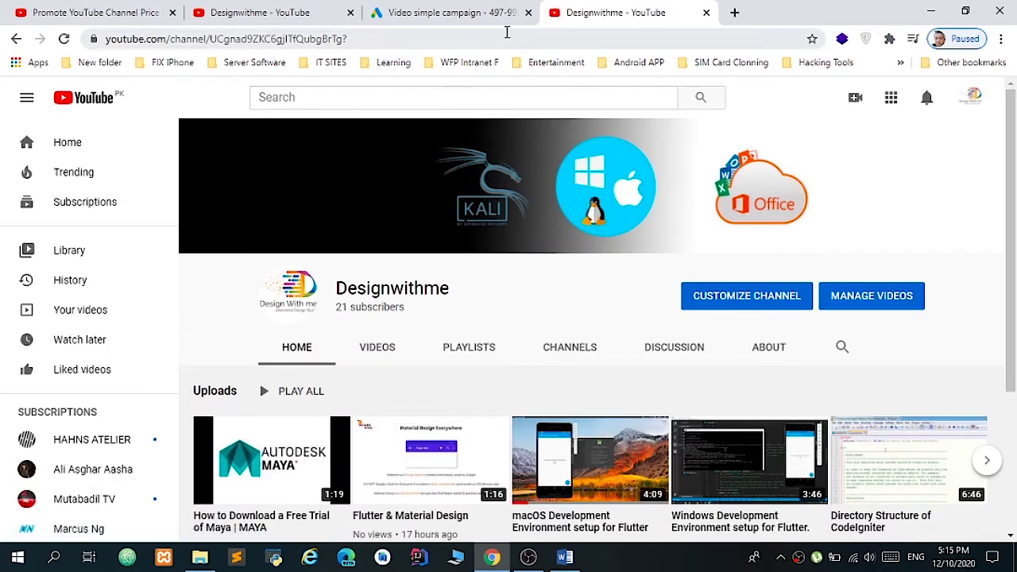
- Replace the ad's landing page in Google Ads with the copied channel URL, ending in "?sub_confirmation=1"
left_click(506, 34)
key("ctrl+c")
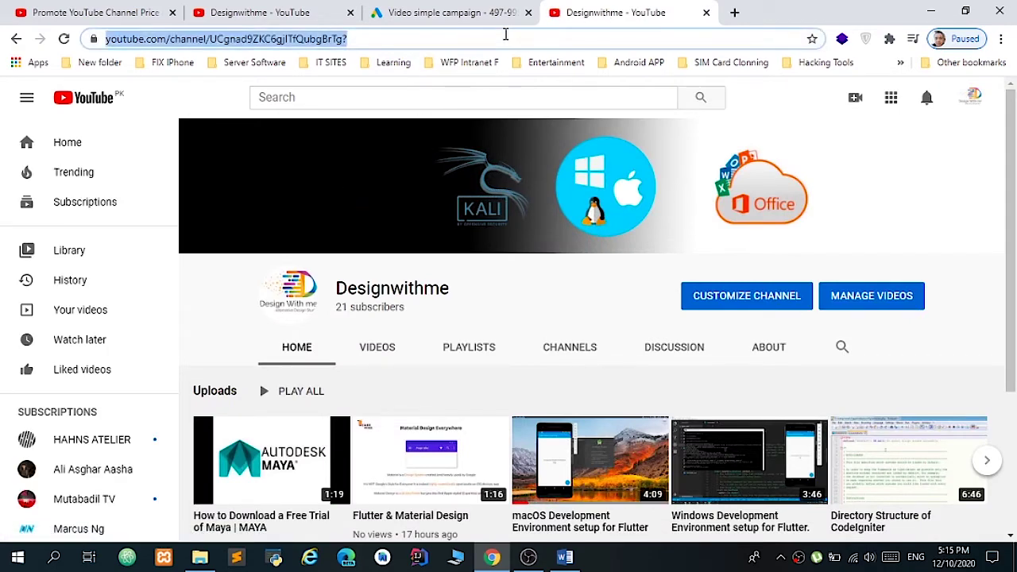
left_click(454, 12)
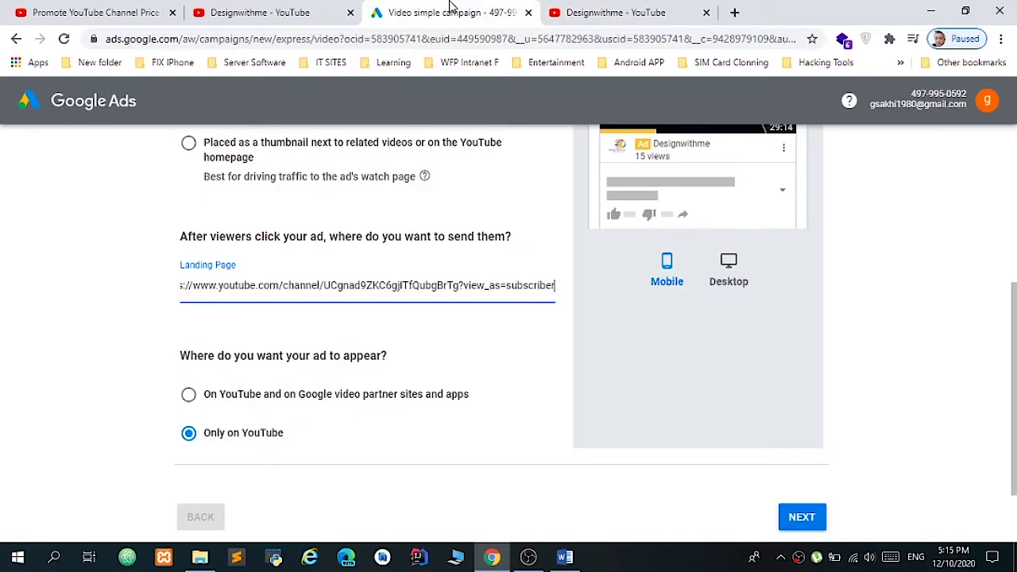
left_click(504, 287)
key("ctrl+a")
key("BackSpace")
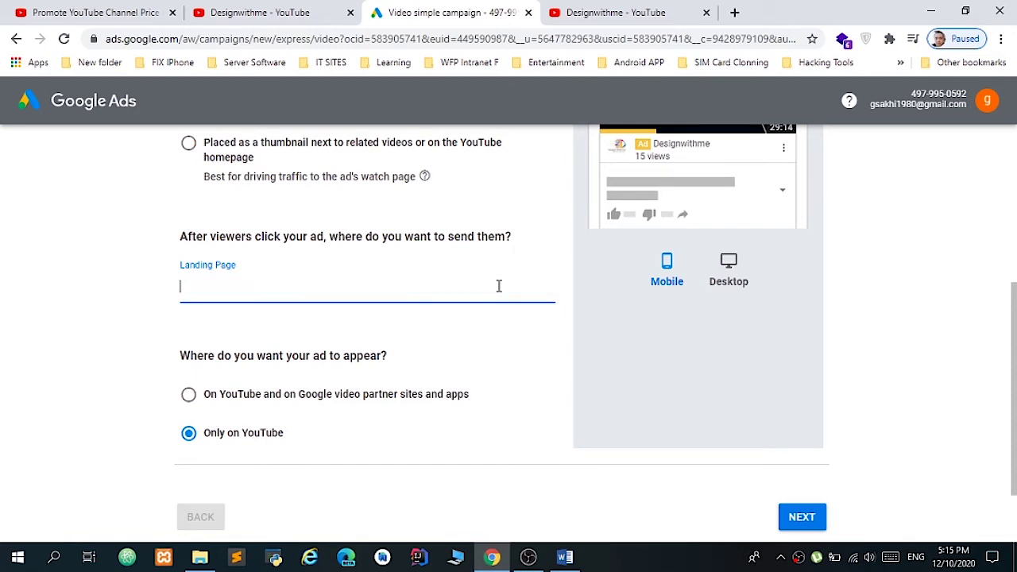
key("ctrl+v")
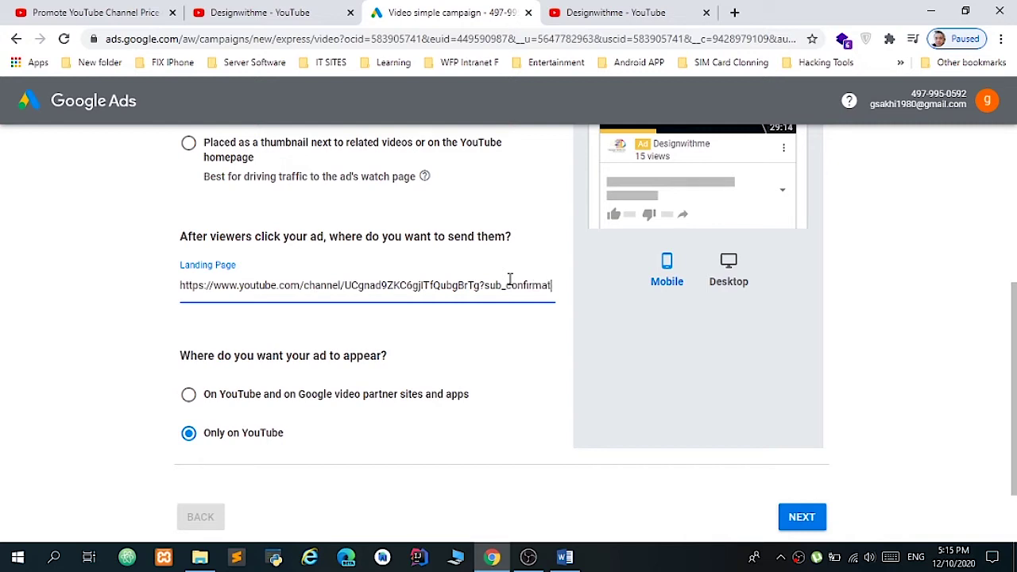
type("ion=")
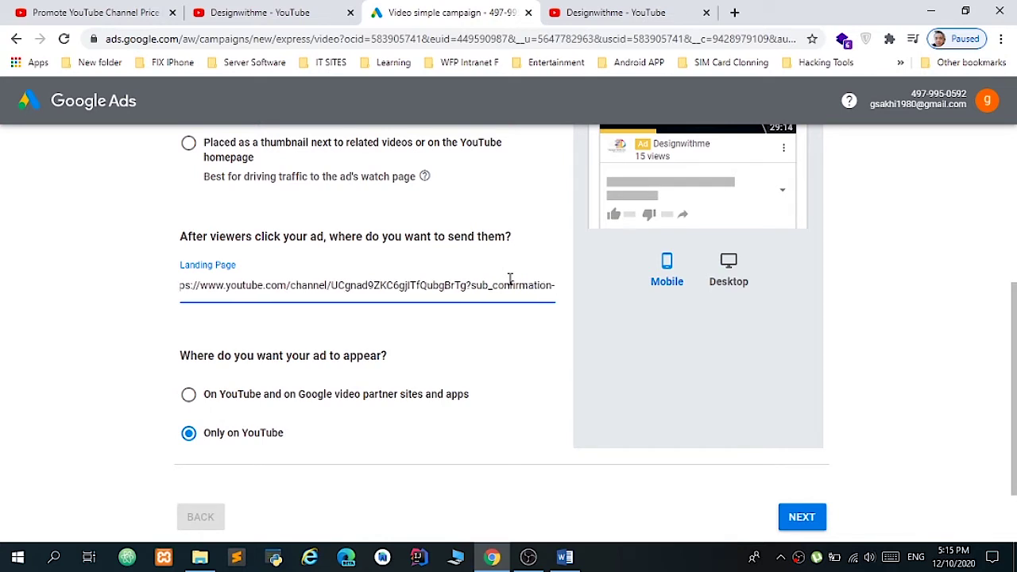
type("11")
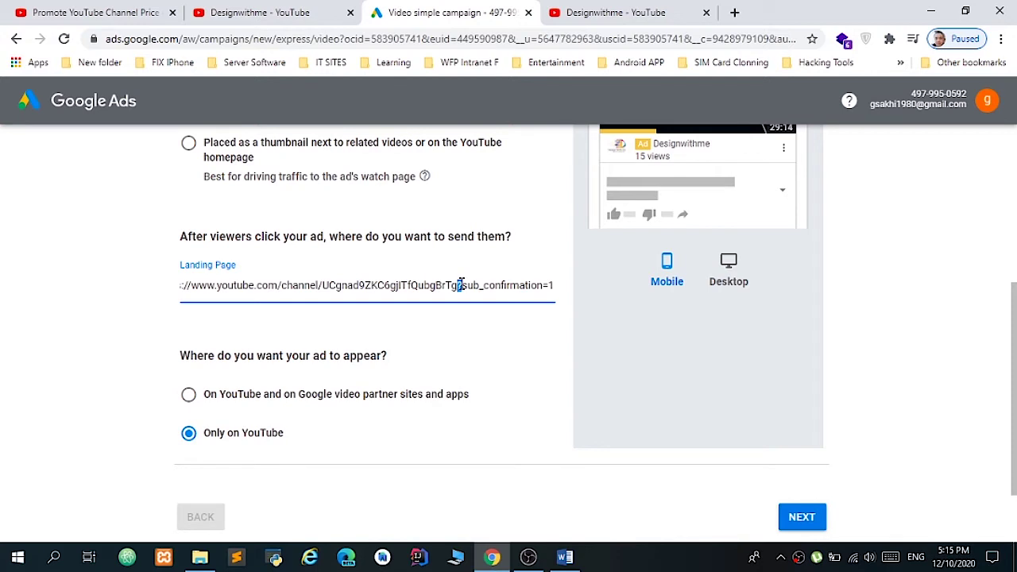
- Copy the complete landing page URL into the Word notes, leaving a blank line below "Signin with your youtube channel"
triple_click(479, 284)
key("ctrl+c")
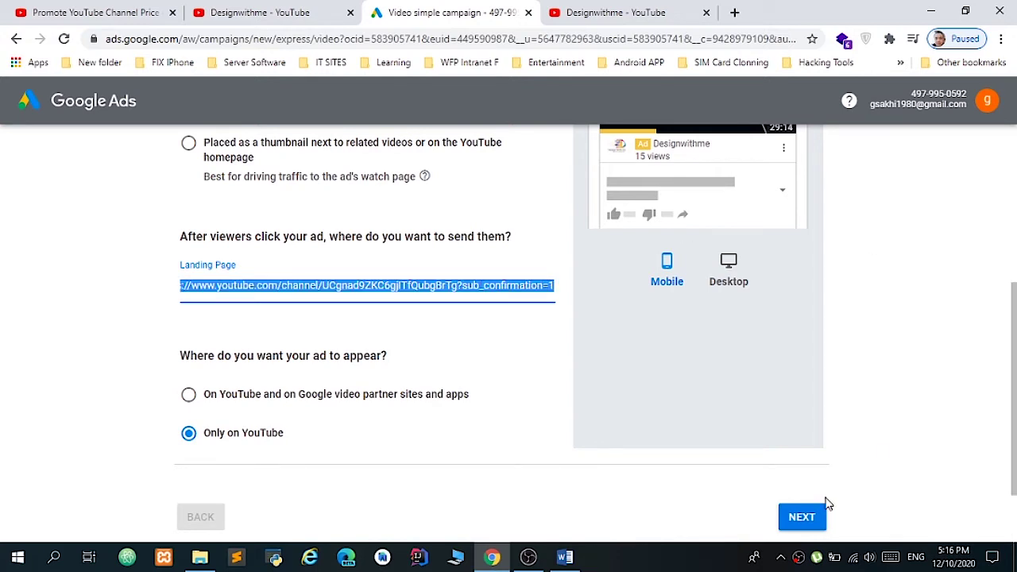
left_click(565, 557)
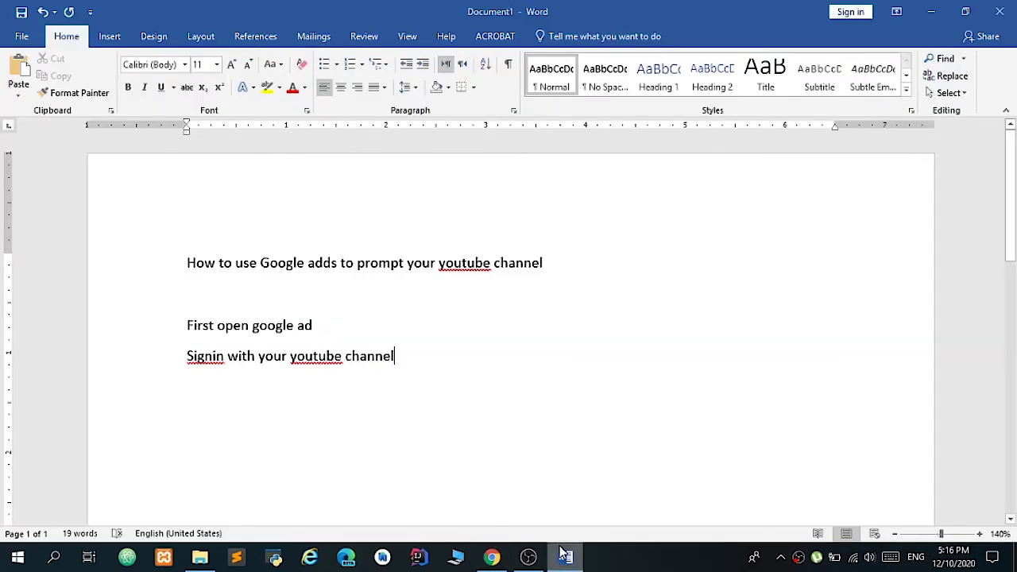
key("Return")
key("Return")
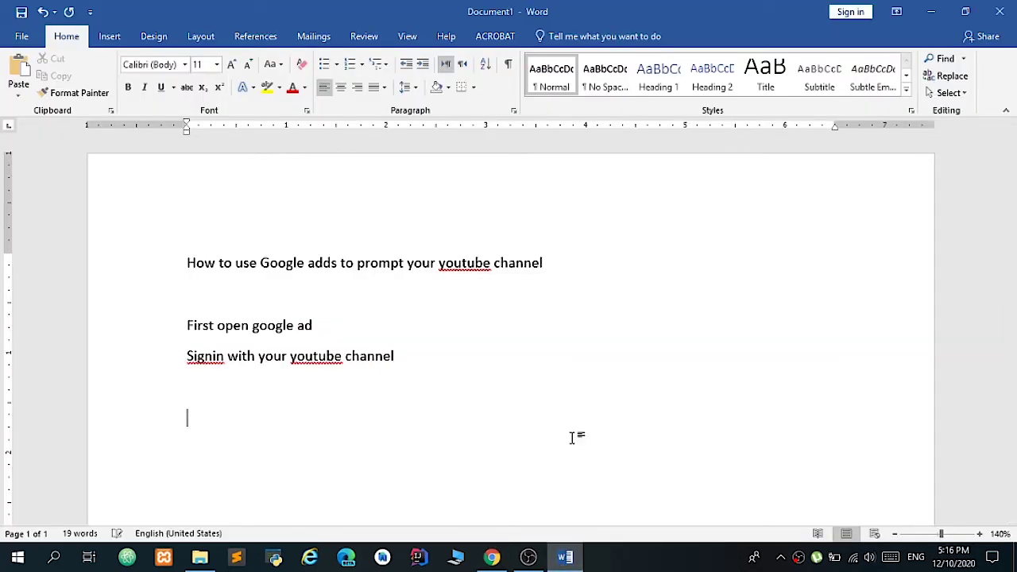
key("ctrl+v")
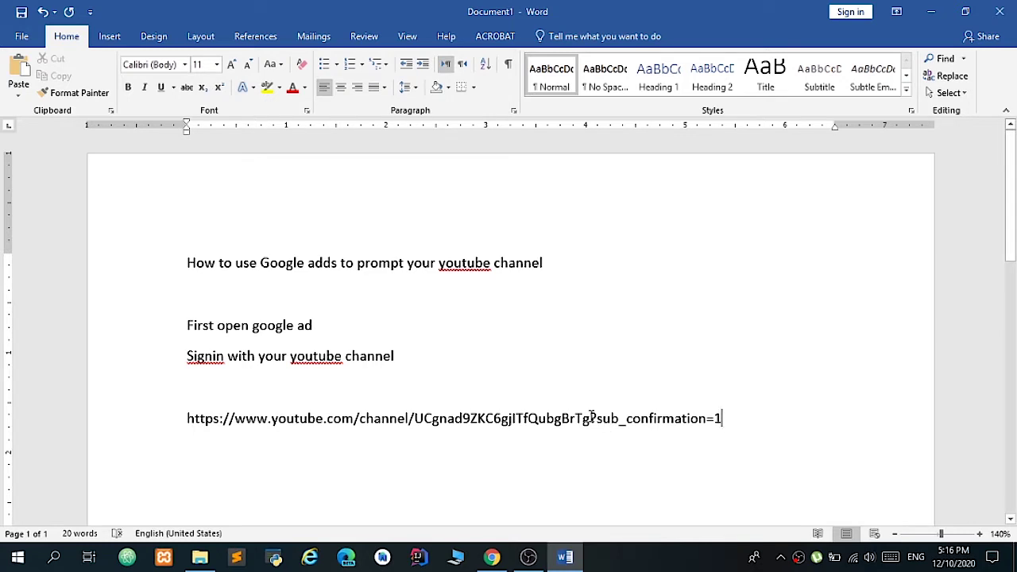
- Make the "?sub_confirmation=1" part of the pasted URL bold
left_click_drag(589, 419, 726, 419)
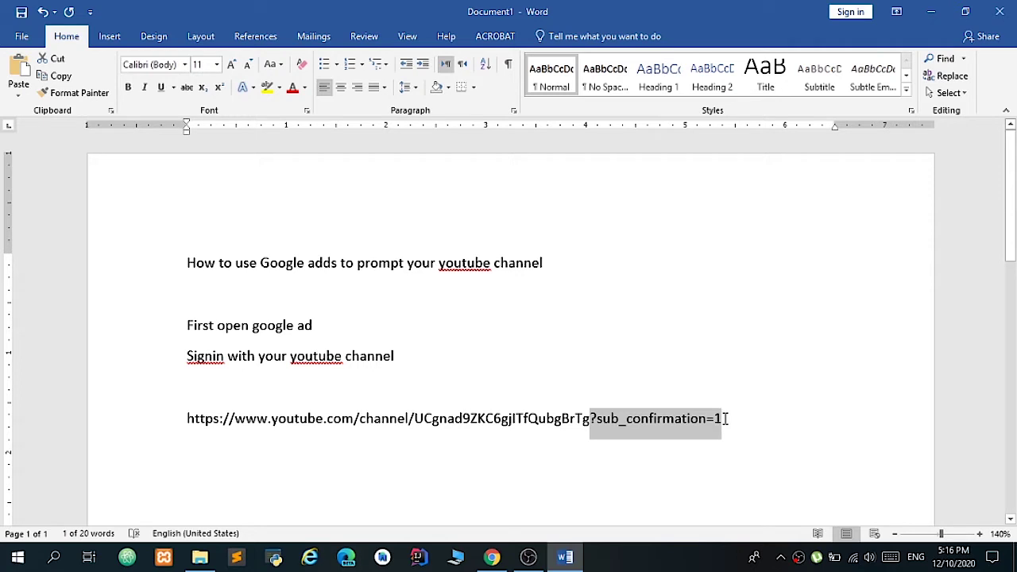
key("ctrl+b")
left_click(751, 431)
- Below the URL, add the non-bold line "This Part will enable you to force people to subscribe for your channel"
key("Return")
key("Return")
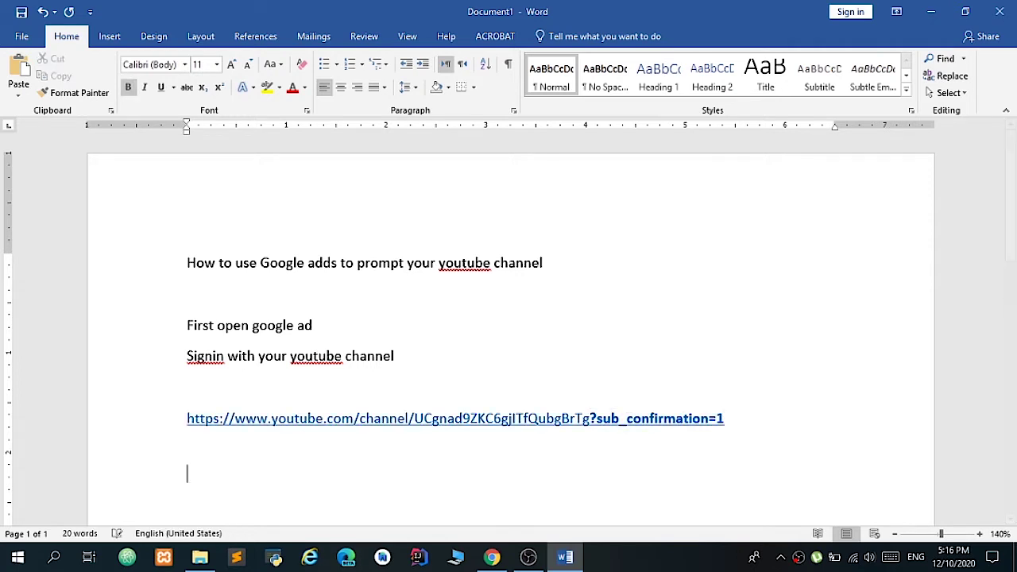
key("ctrl+b")
type("h")
key("BackSpace")
type("Thi")
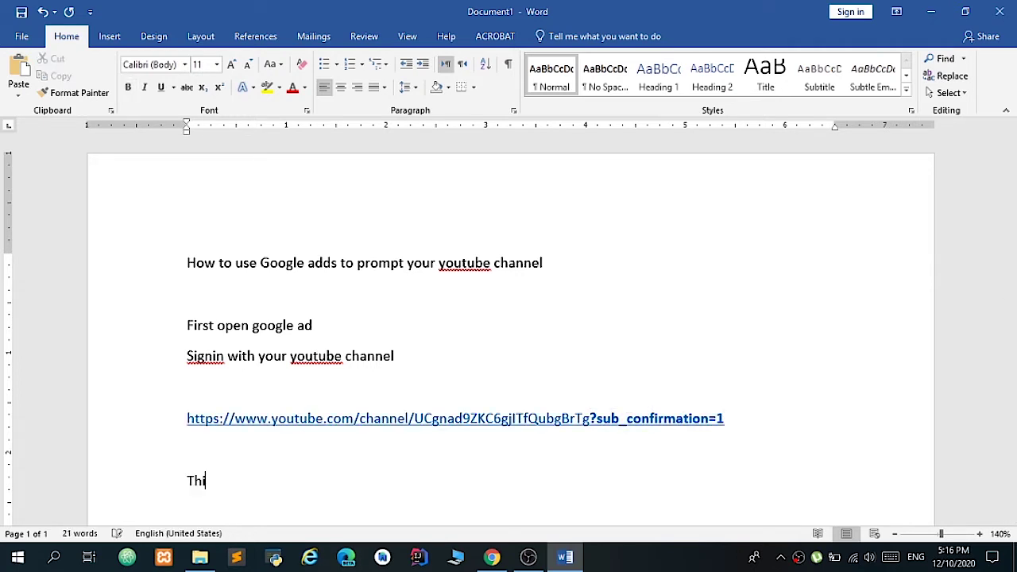
type("s Part will enable t")
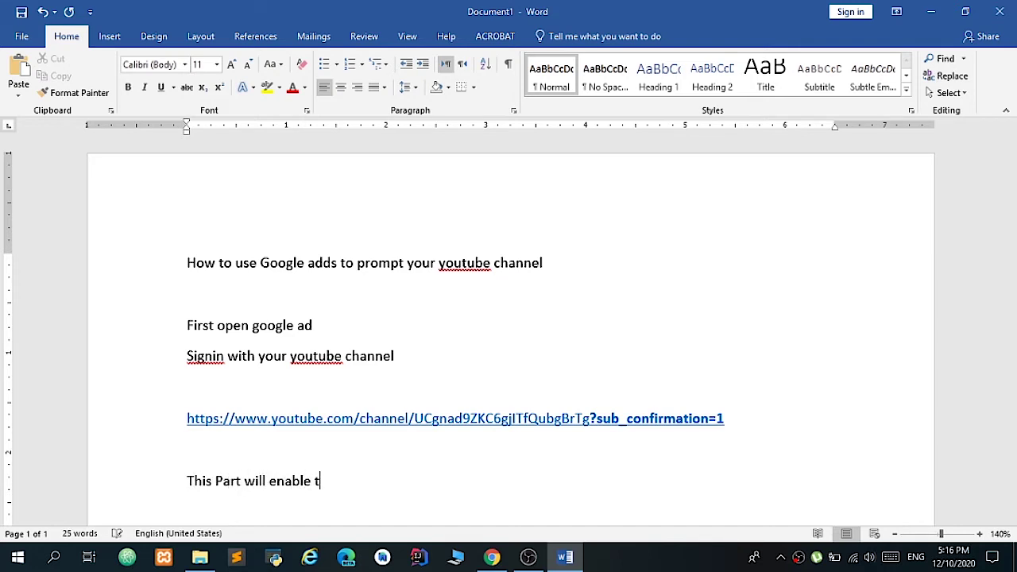
key("BackSpace")
type("you to force people to")
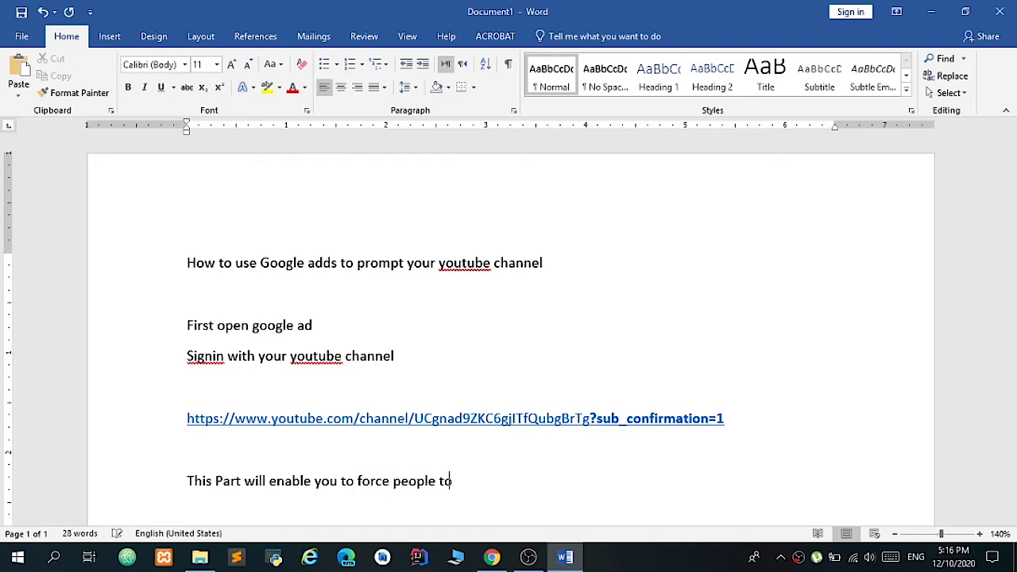
type(" subsribe")
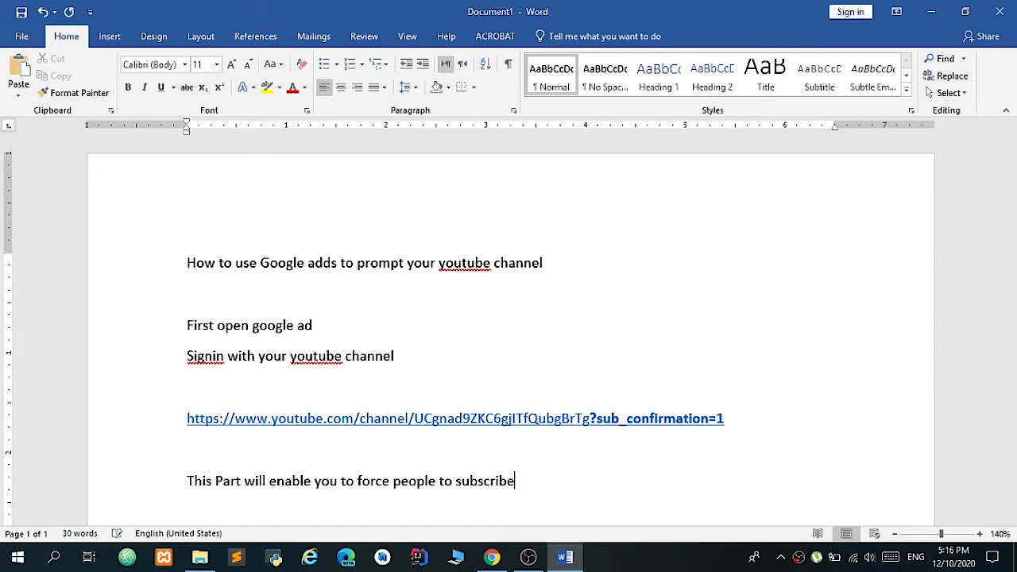
type(" for your channel")
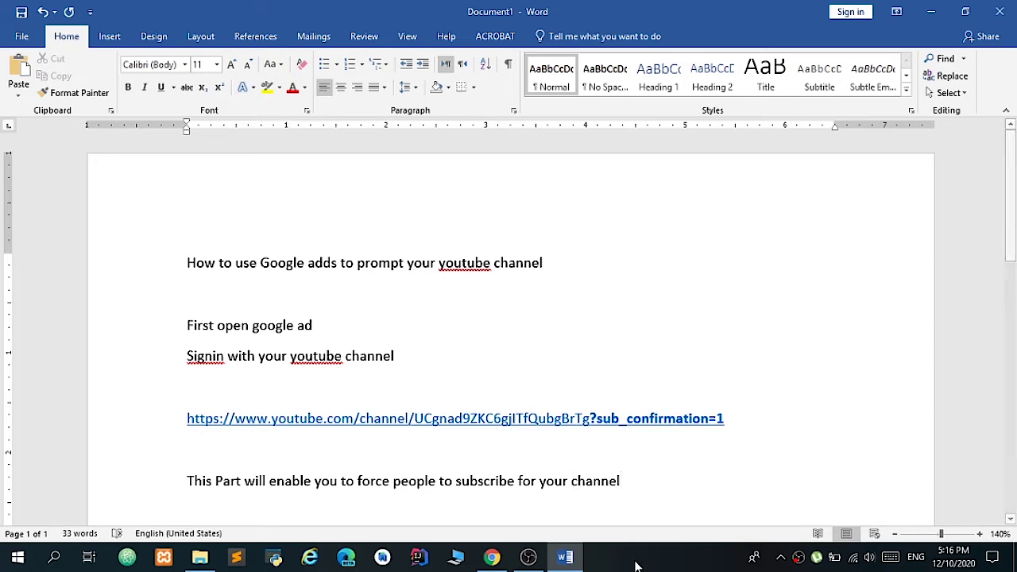
- Switch to Google Ads, proceed to the location and language targeting, and expand the full list of customer locations
left_click(565, 556)
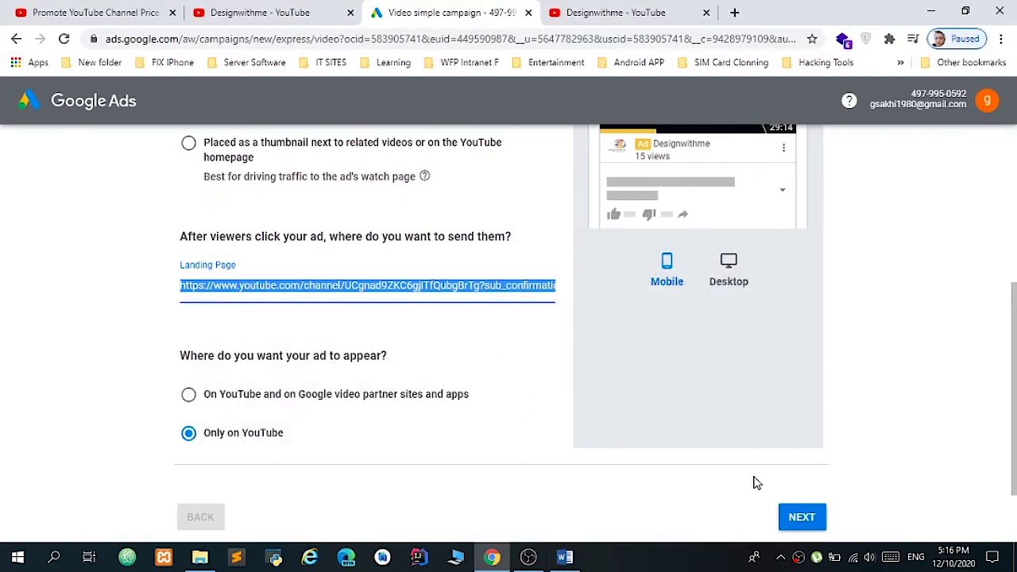
left_click(804, 521)
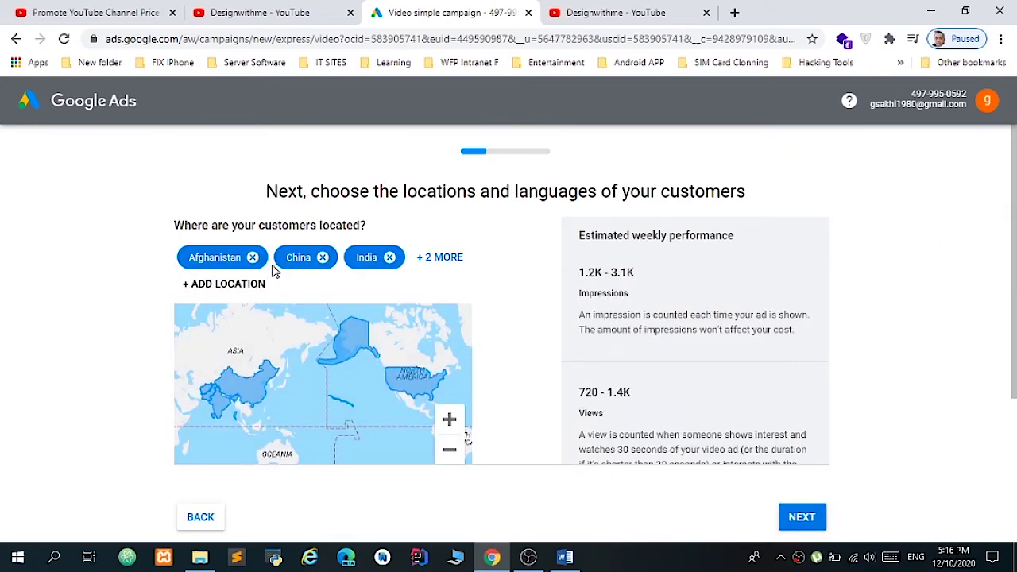
left_click(228, 286)
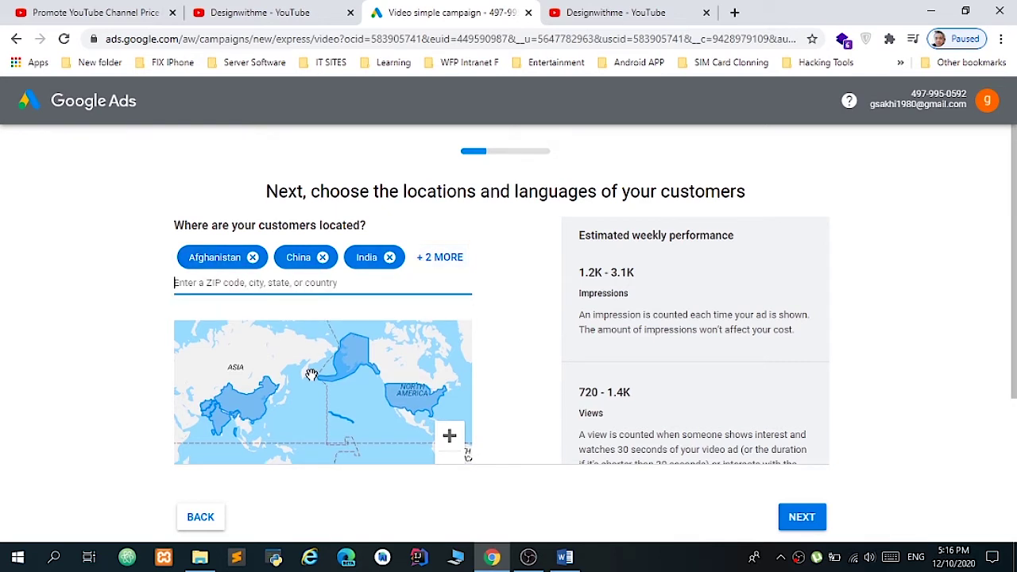
left_click(437, 259)
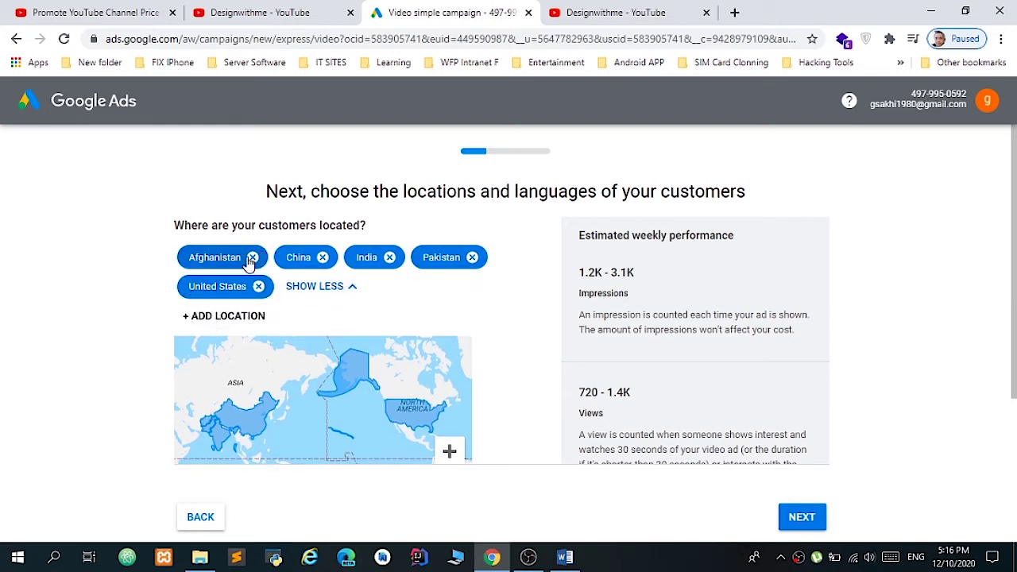
- Add Australia to the customer locations and continue to the gender, age and parental status settings
left_click(245, 317)
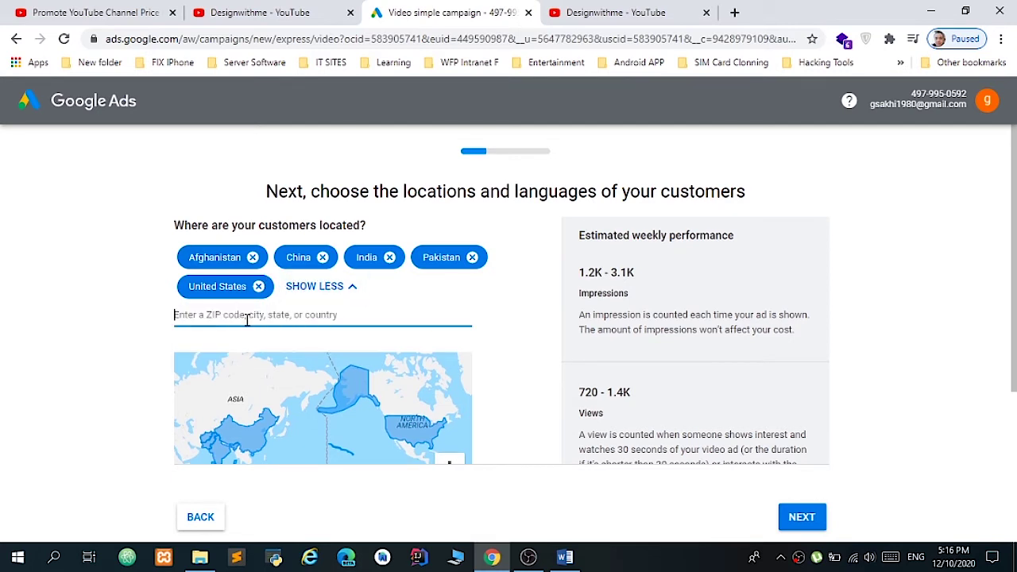
type("A")
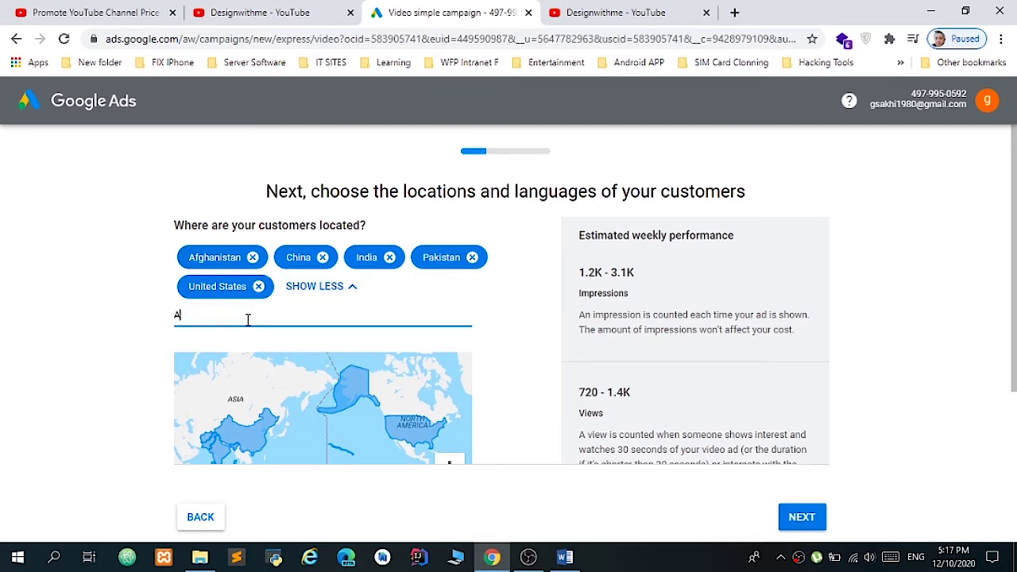
type("ustrli")
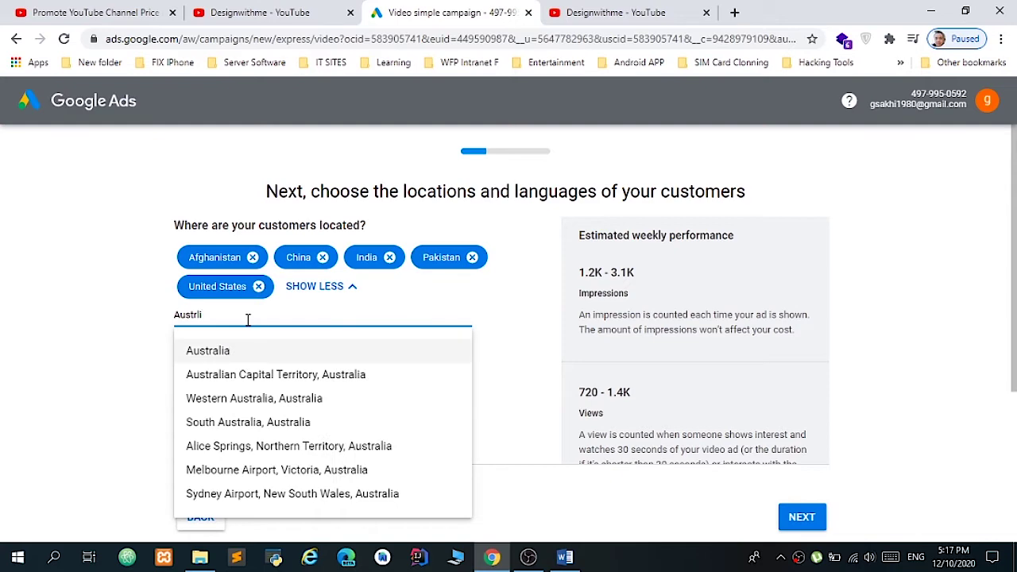
key("Return")
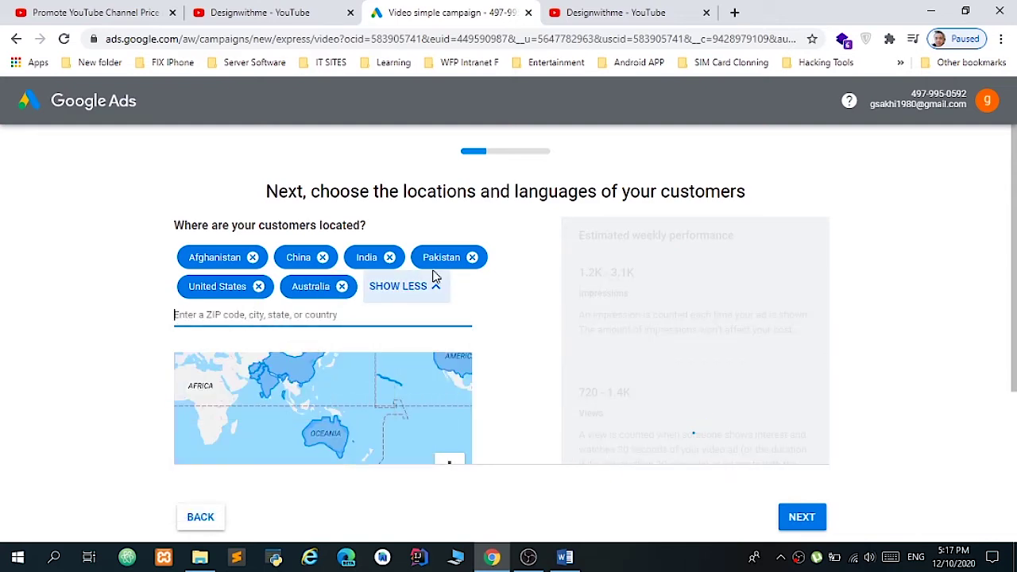
left_click(419, 305)
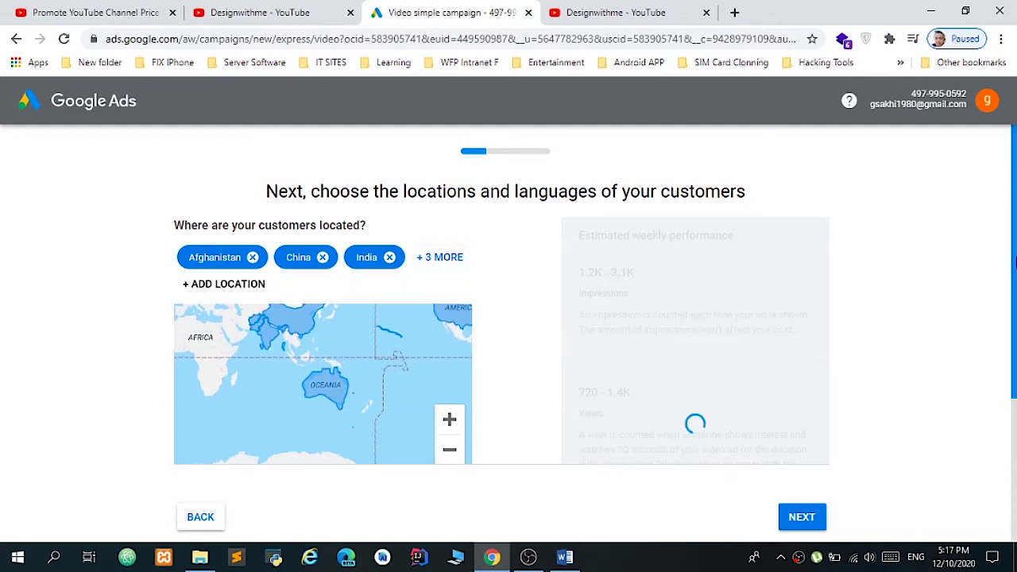
left_click_drag(1015, 296, 1015, 403)
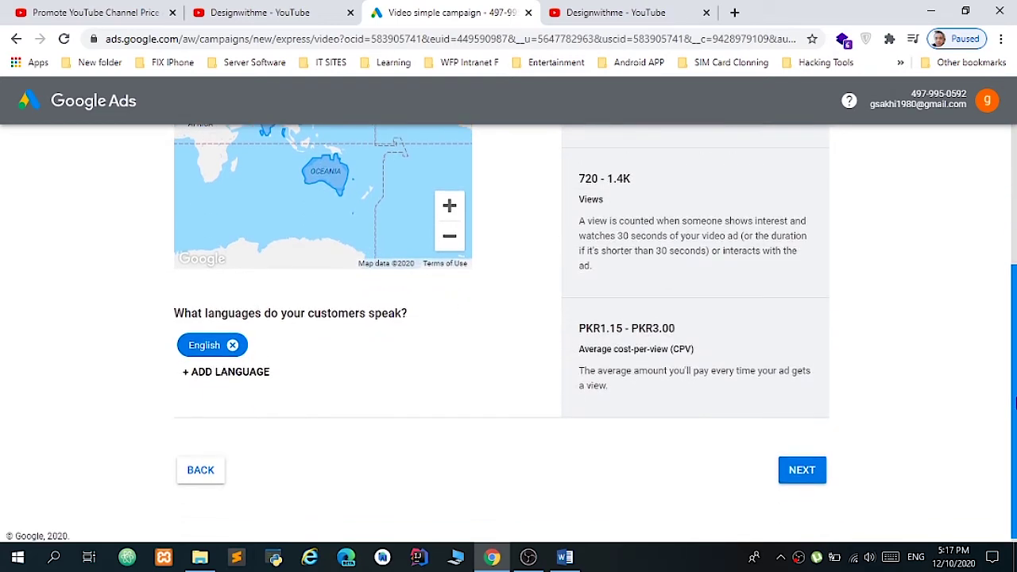
left_click(804, 476)
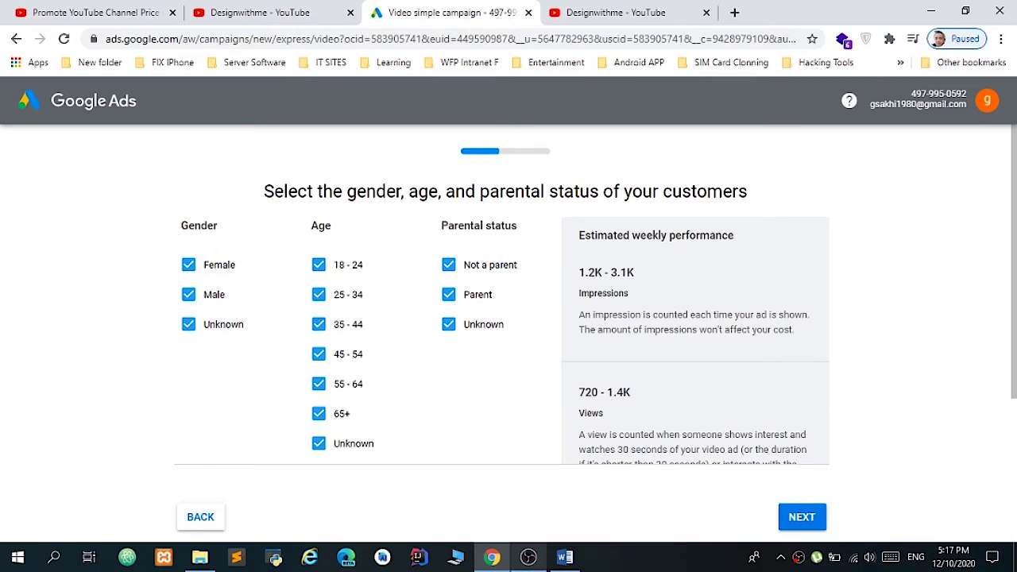
- In the Word notes, leave a blank line below the subscribe sentence and add "You can Location ,Gender,Age"
left_click(574, 566)
key("Return")
key("Return")
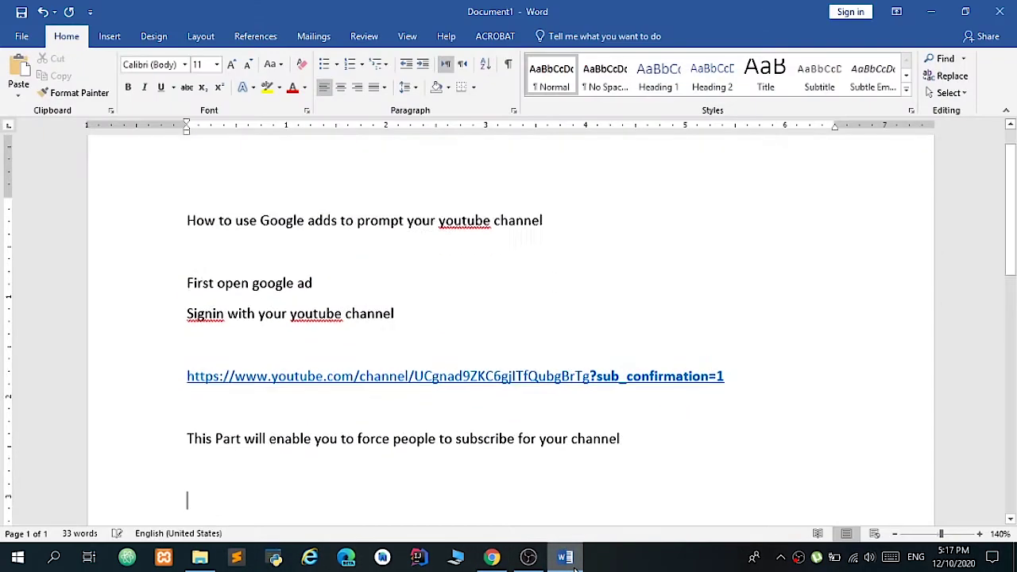
type("You can s")
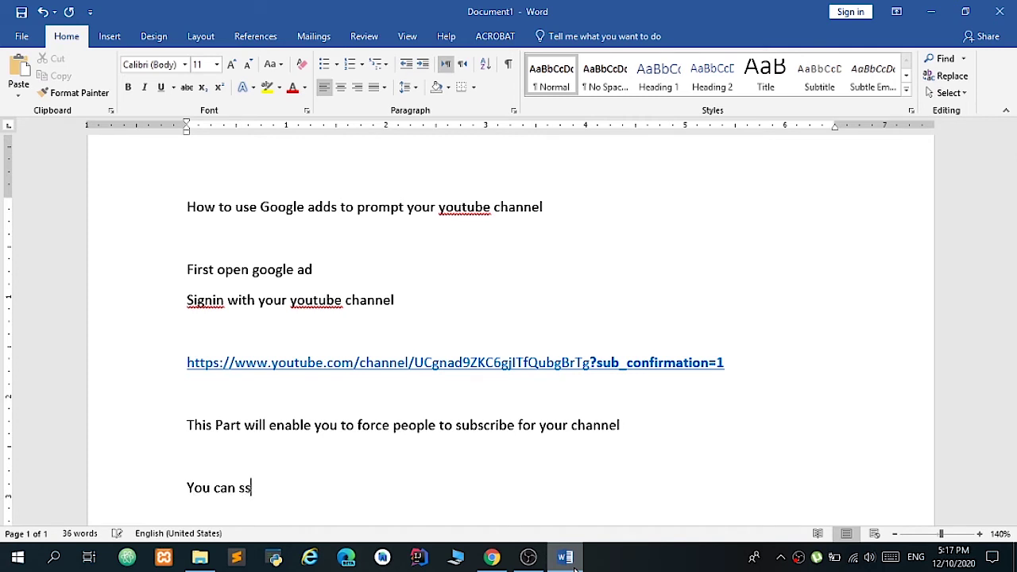
type("S")
key("BackSpace")
key("BackSpace")
type("Location ,Gen")
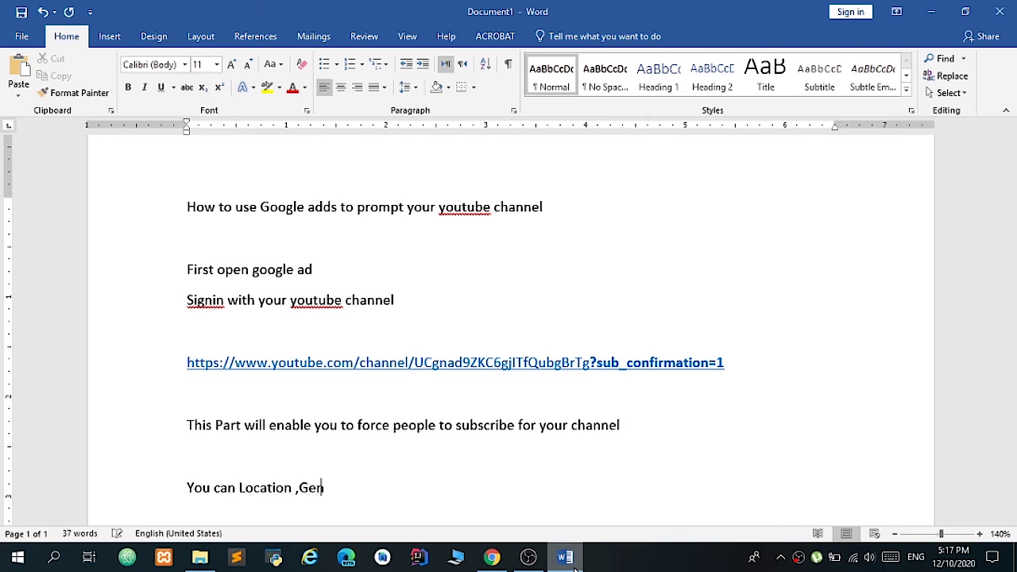
type("der,Age a")
key("BackSpace")
type("Age and")
key("BackSpace")
key("BackSpace")
key("BackSpace")
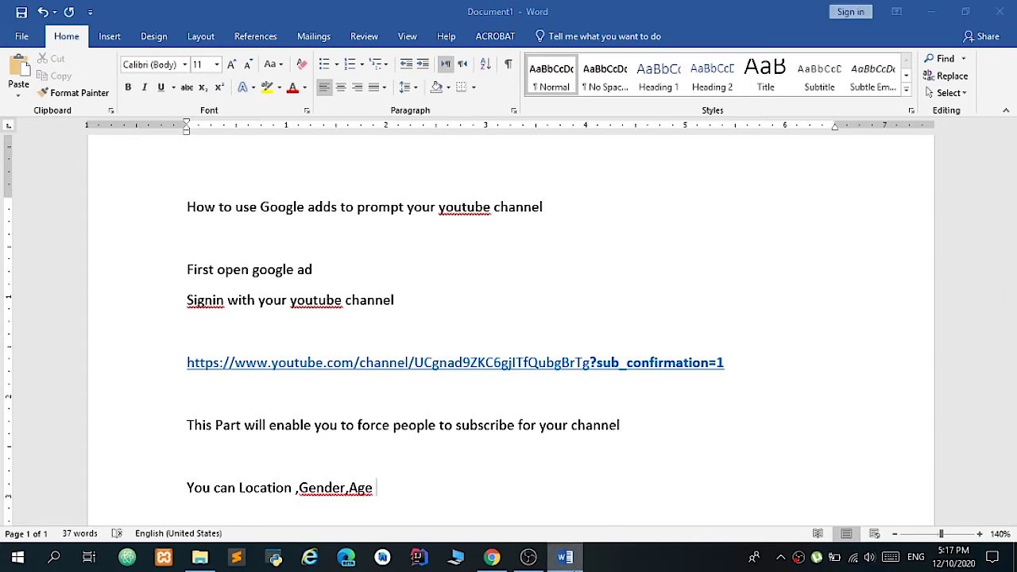
- Check the demographic options in Google Ads and append "married and non married" to the last line of the Word notes
left_click(566, 558)
left_click(566, 558)
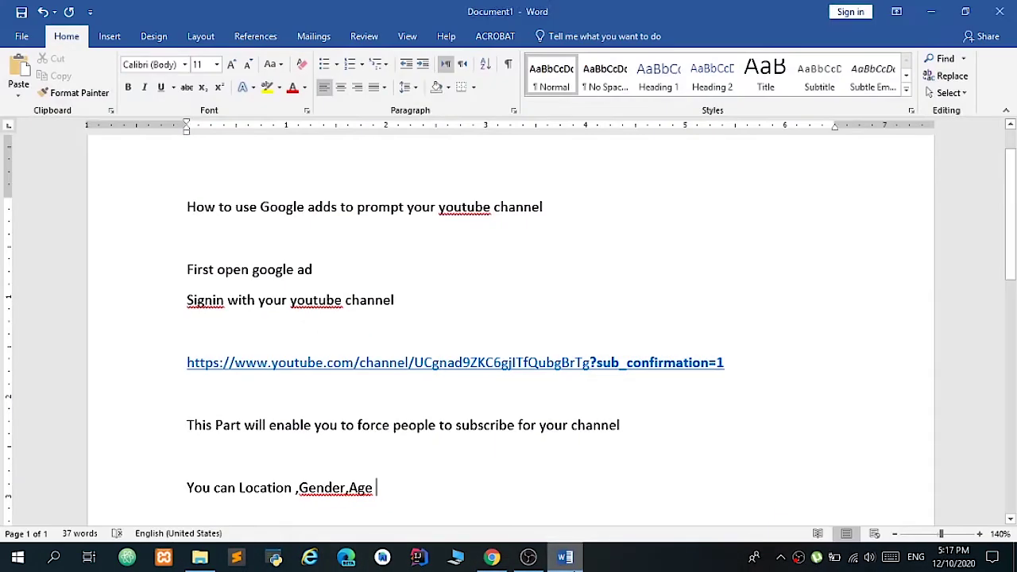
left_click(566, 558)
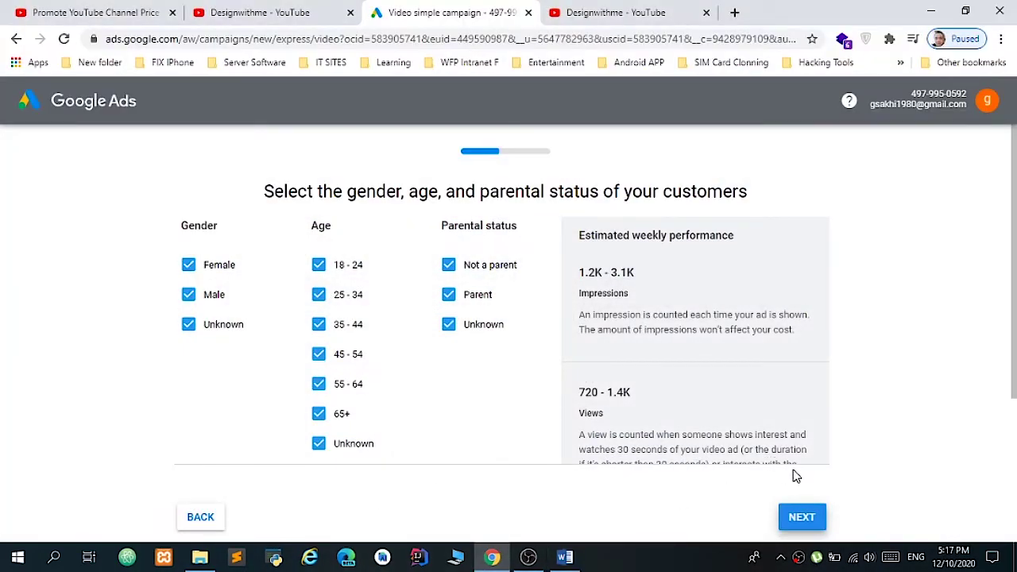
left_click(566, 558)
type("marri")
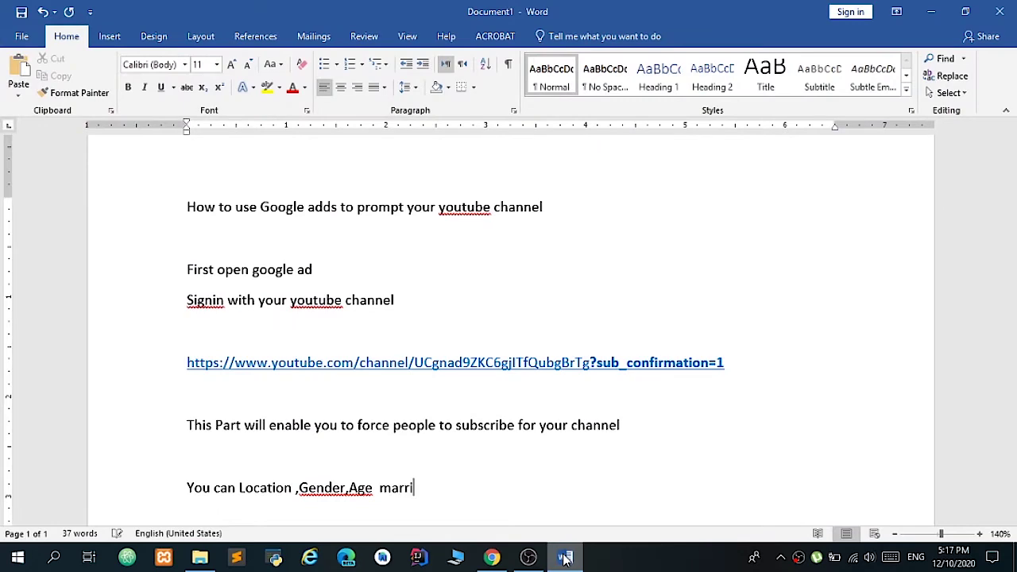
type("ed and non ma")
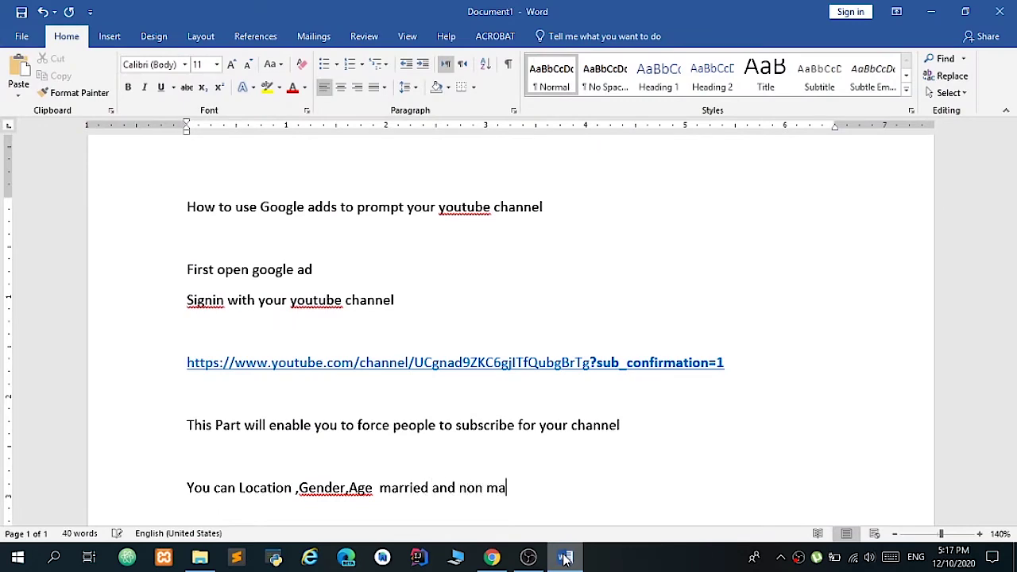
type("rried")
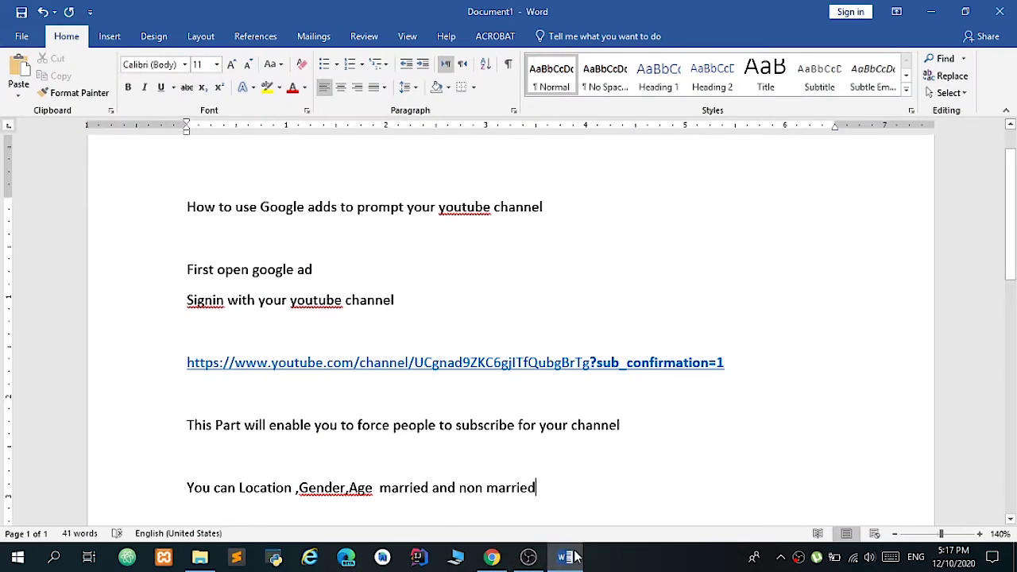
- In Google Ads, accept all demographic groups and set the campaign to keep interests as broad as possible
left_click(576, 556)
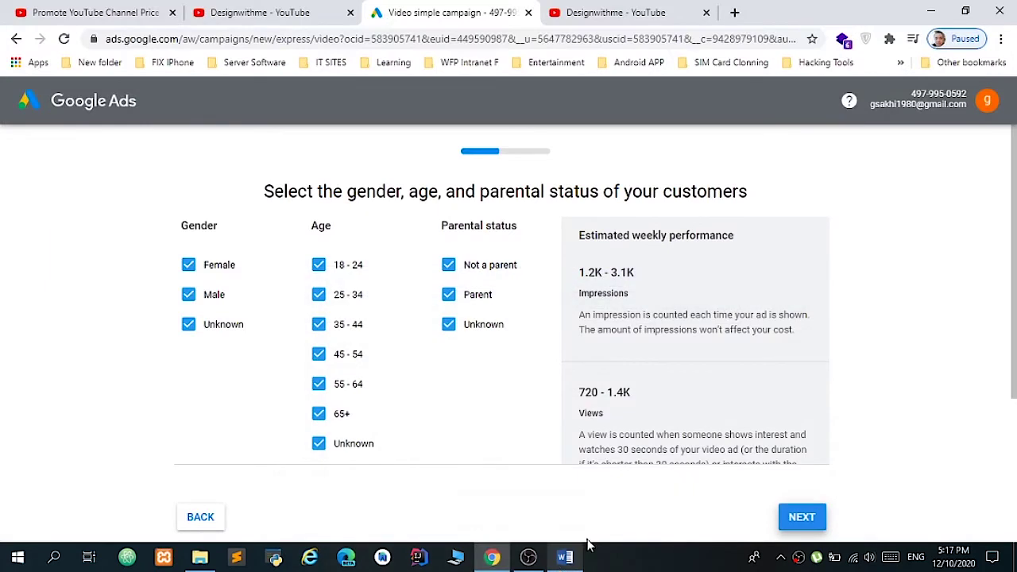
left_click(800, 517)
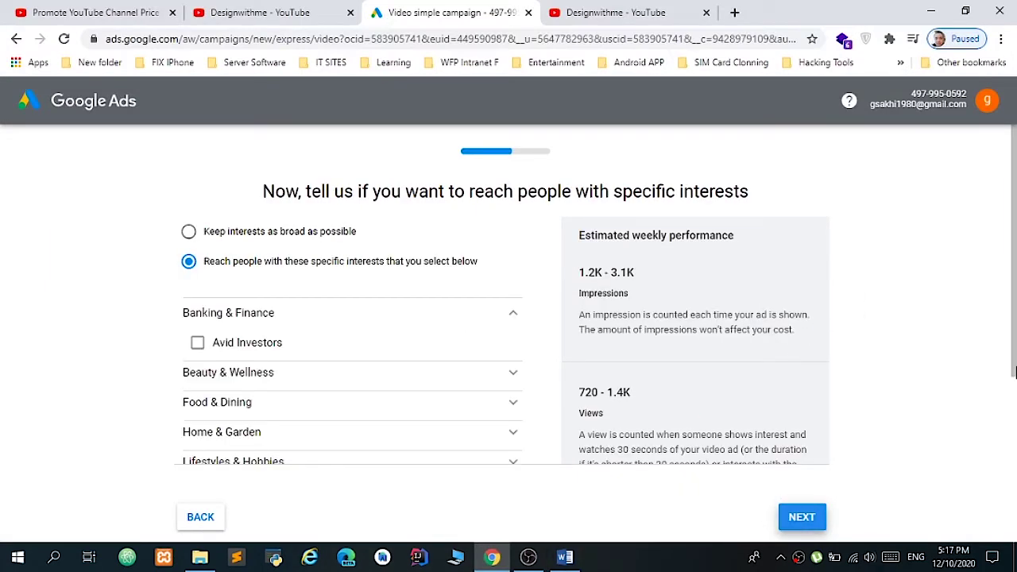
left_click(188, 231)
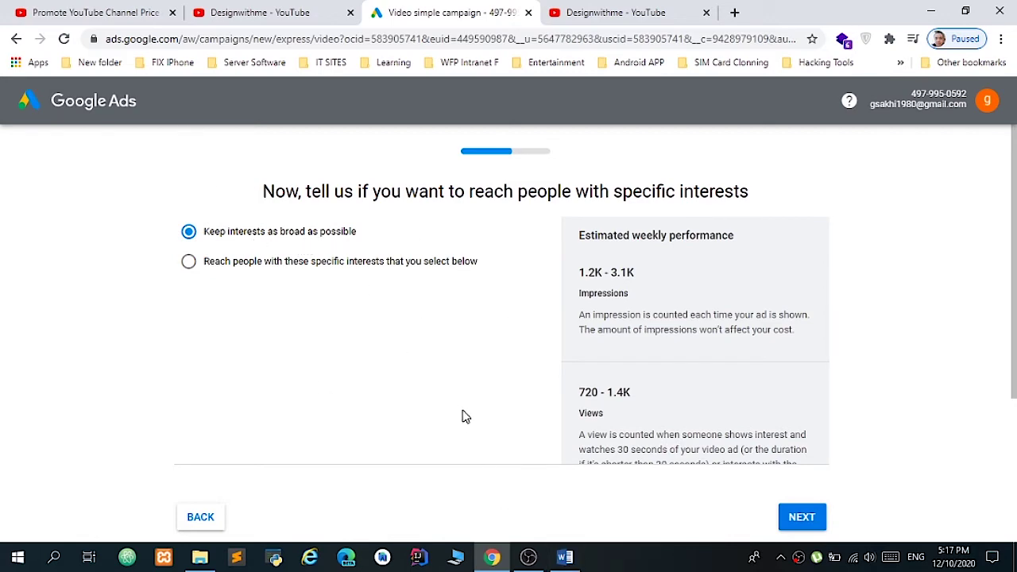
- In the Word notes, leave a blank line and add "Keep Interests as broad as possible", following the option's wording in Google Ads
left_click(570, 558)
key("Return")
key("Return")
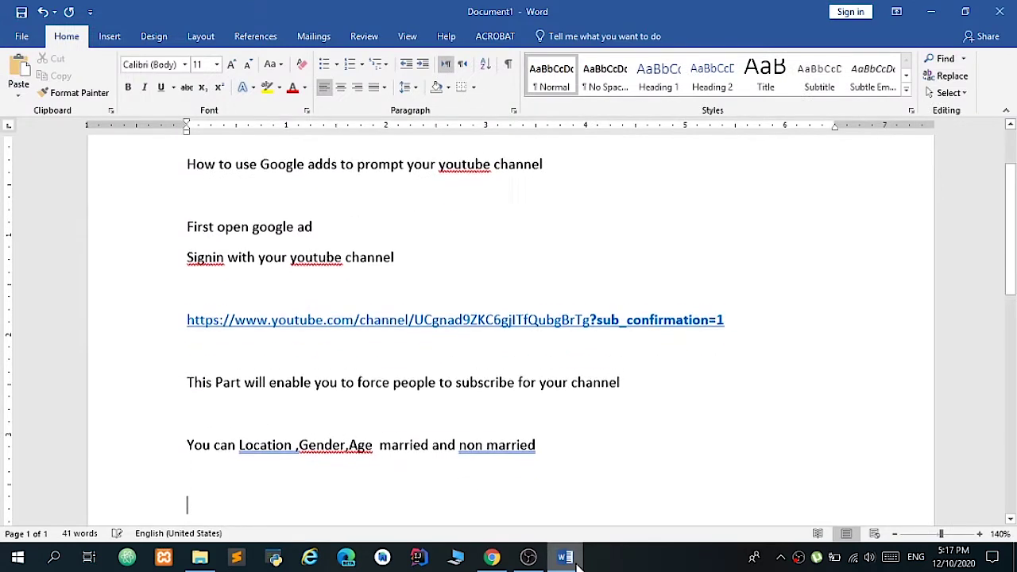
type("Keep")
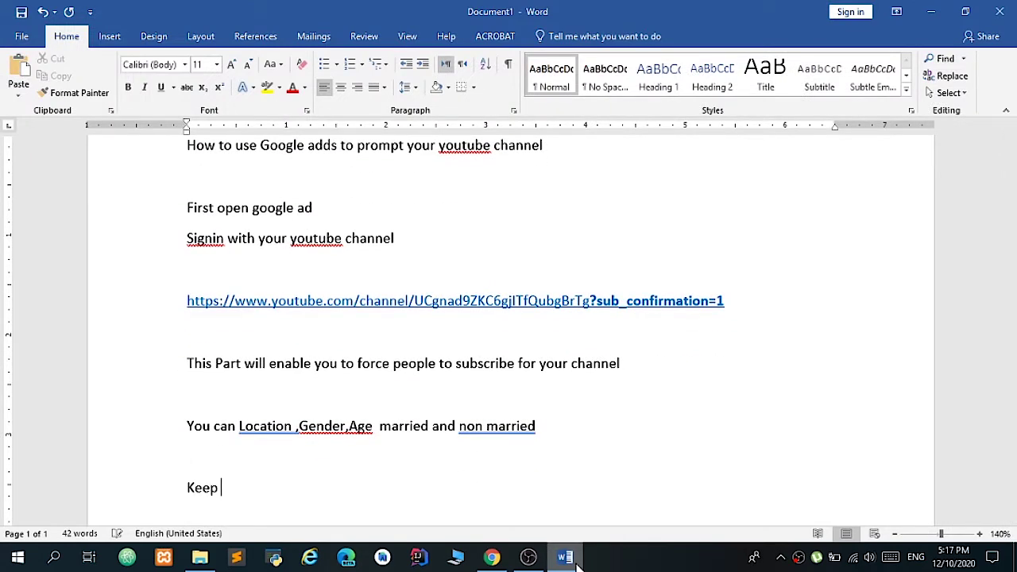
left_click(578, 562)
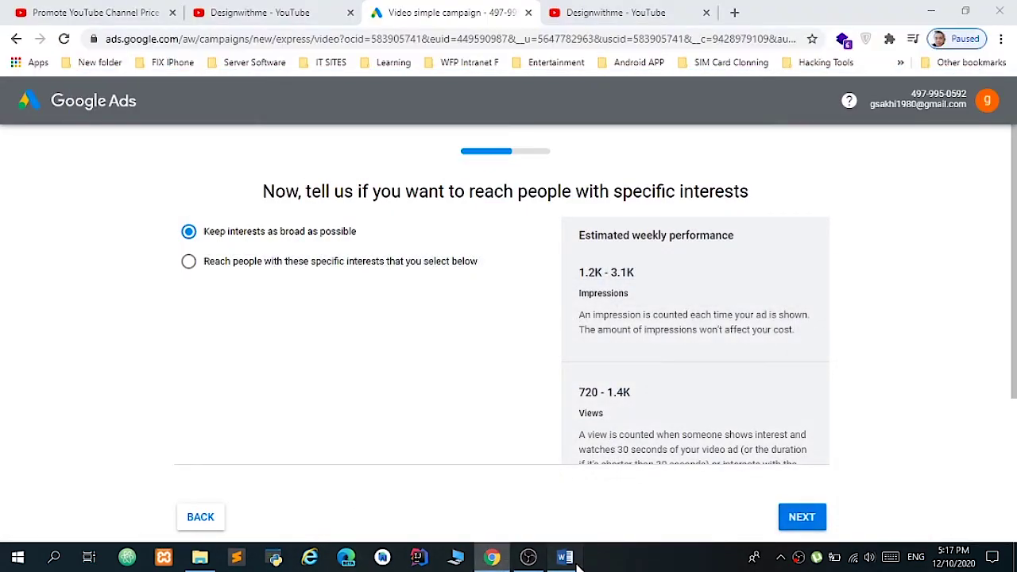
left_click(579, 561)
type("Interests")
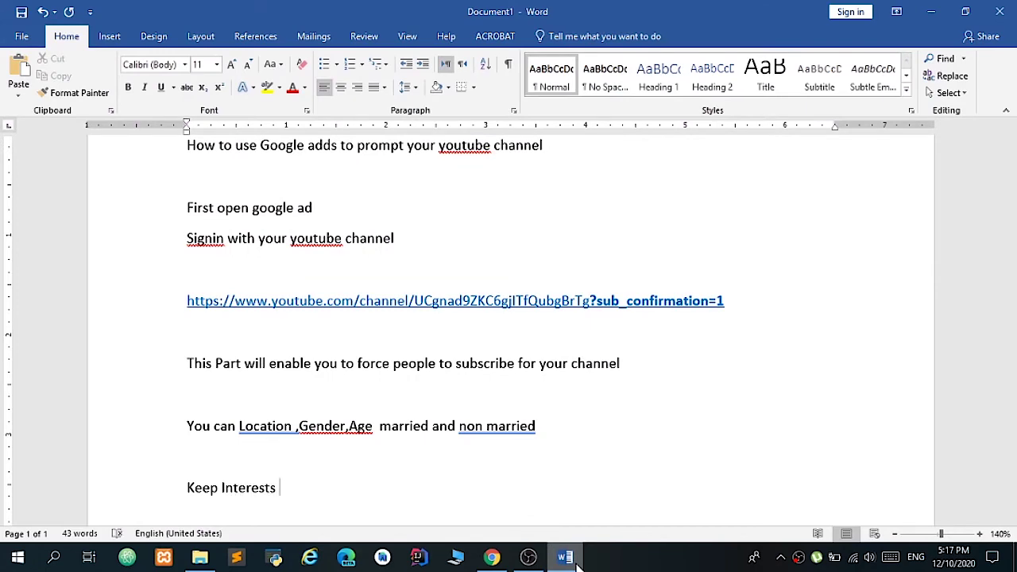
left_click(578, 562)
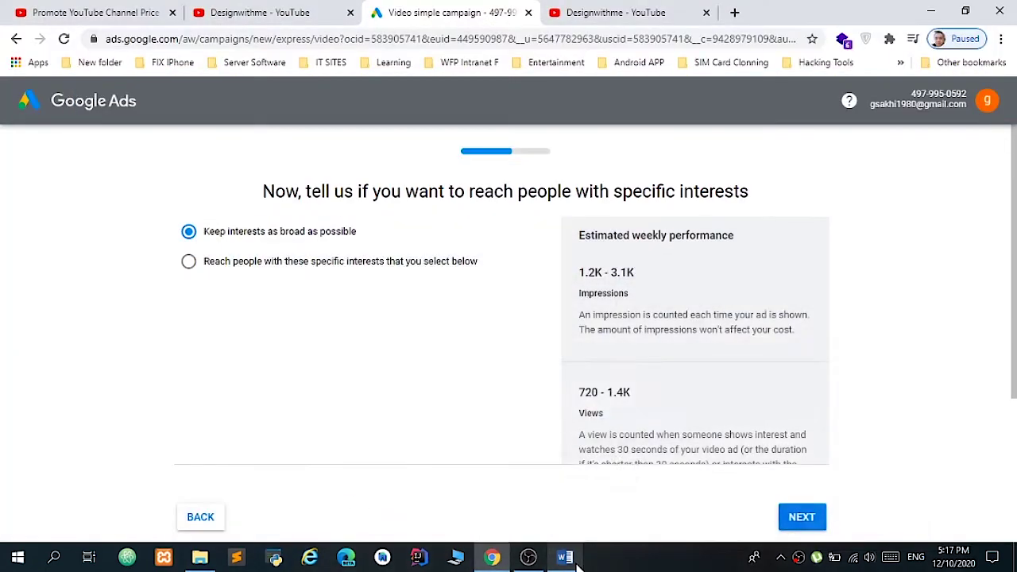
left_click(579, 562)
type("sts")
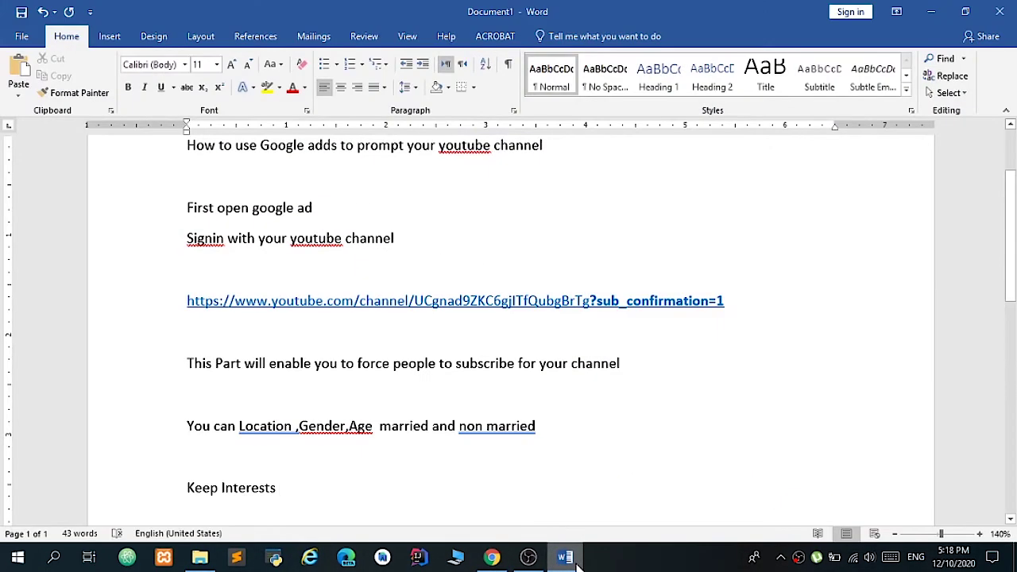
type(" as broad a")
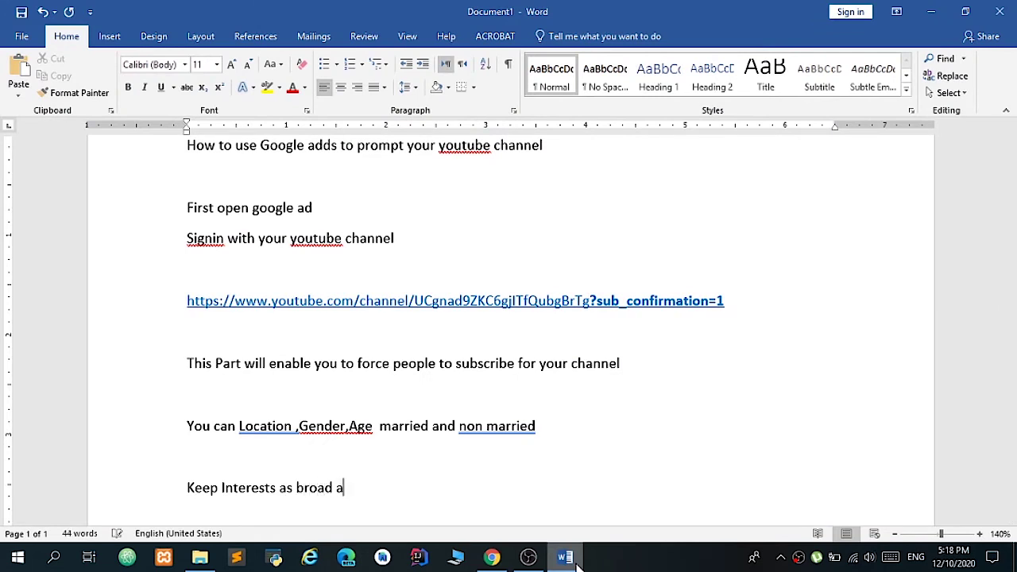
type("s possible")
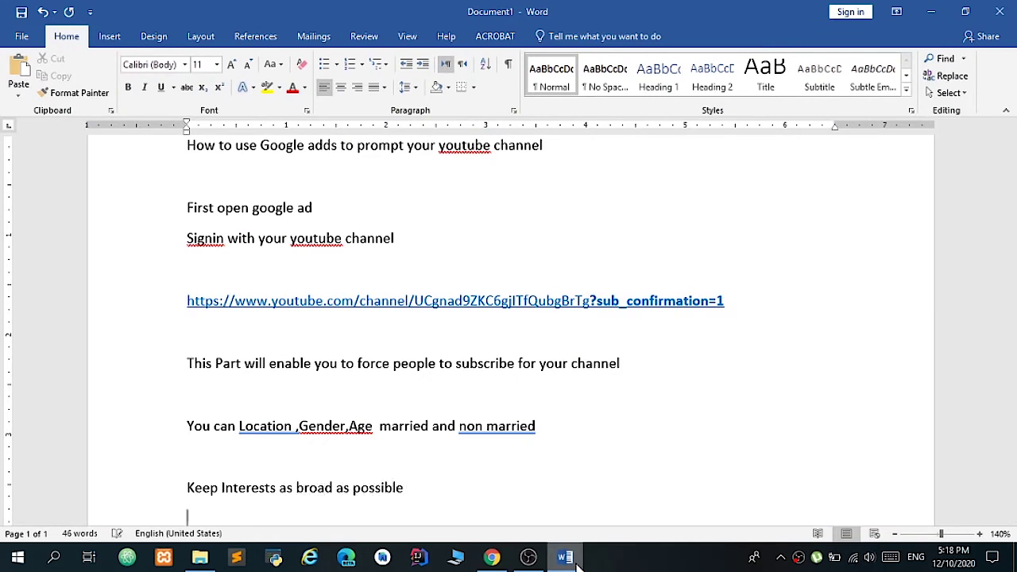
- Leave another blank line in the notes and add "This mean this ad will be for everyone possible"
key("Return")
type("This mean ")
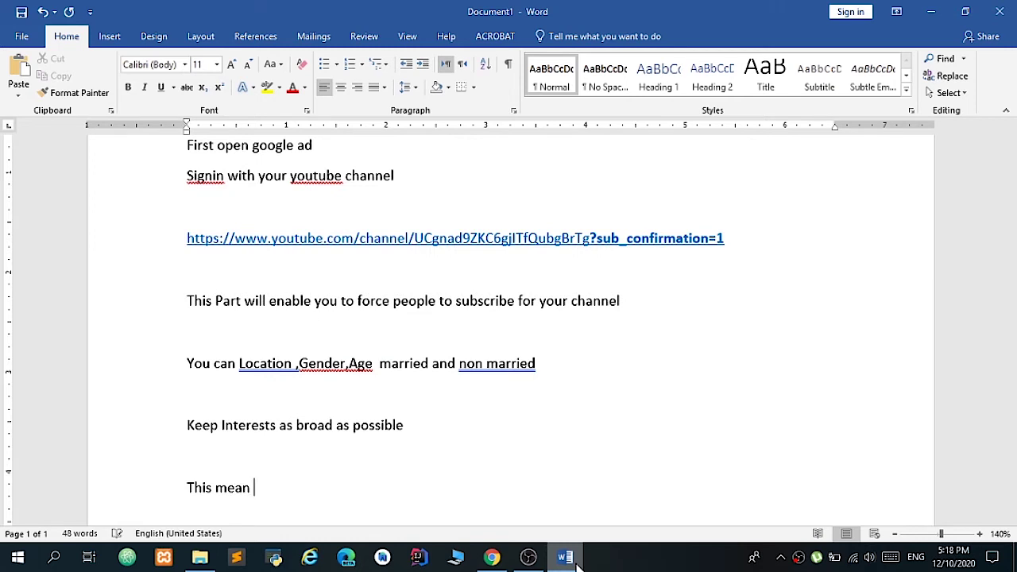
type("this wise")
key("BackSpace")
key("BackSpace")
key("BackSpace")
key("BackSpace")
key("BackSpace")
key("BackSpace")
key("BackSpace")
type("ad")
type(" f")
key("BackSpace")
type("will b")
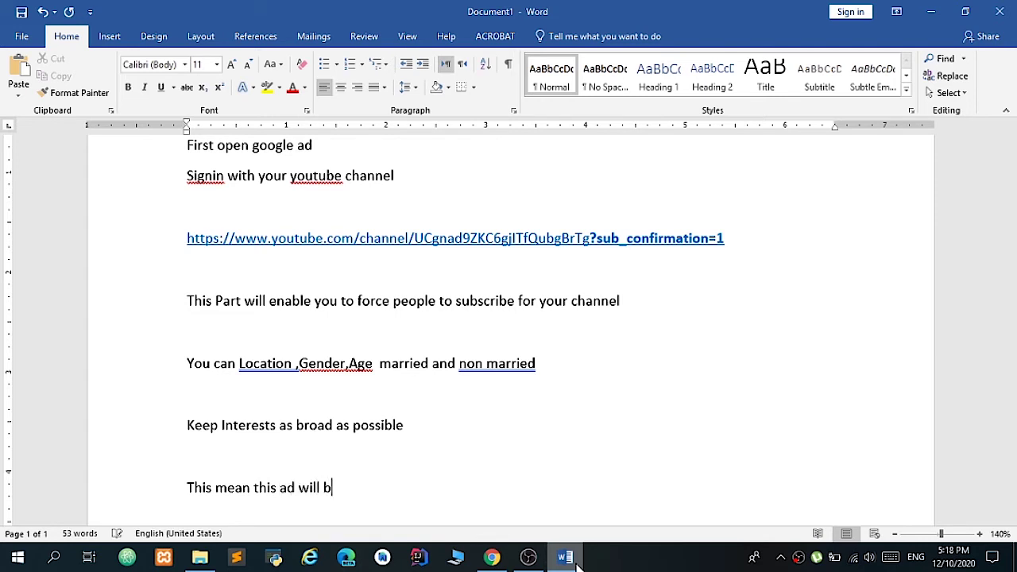
type("e for everyone possible")
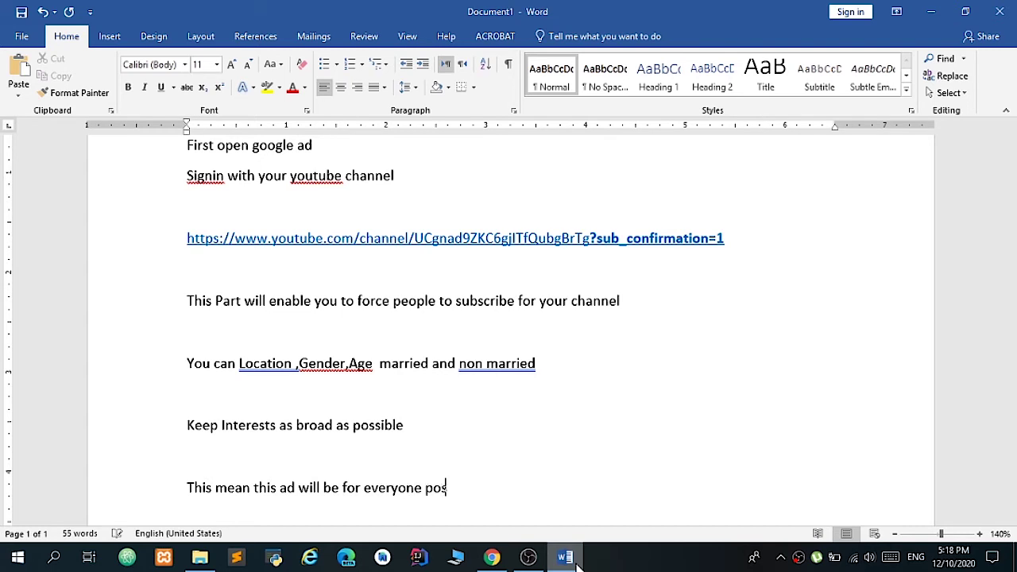
- Switch back to Google Ads and continue from the interests settings to the campaign's daily budget
left_click(492, 556)
left_click(821, 520)
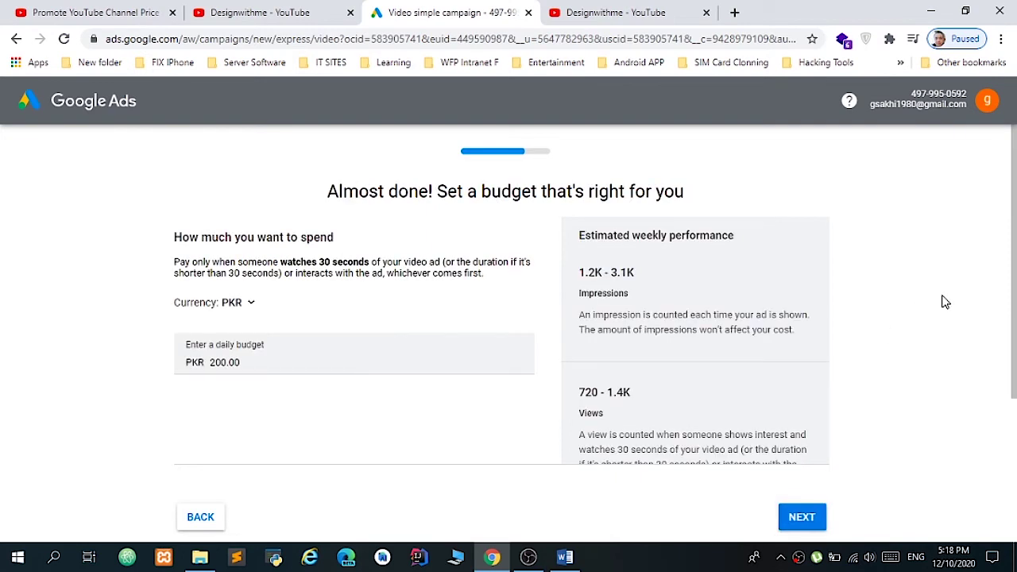
- Switch to the Word notes, leave a blank line and add "Enter your daily budget I put 200 rupee"
left_click(264, 363)
left_click(565, 556)
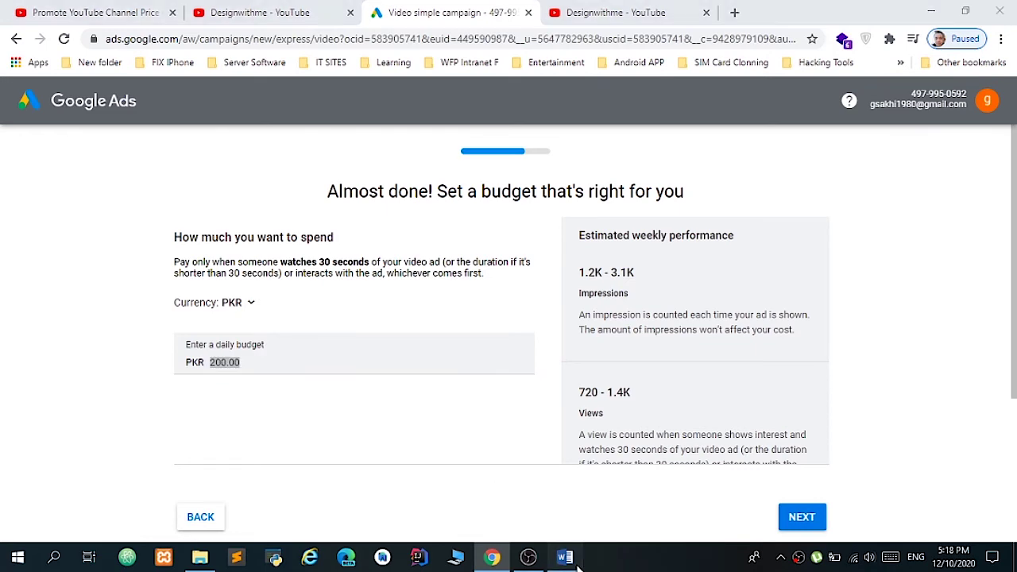
key("Return")
key("Return")
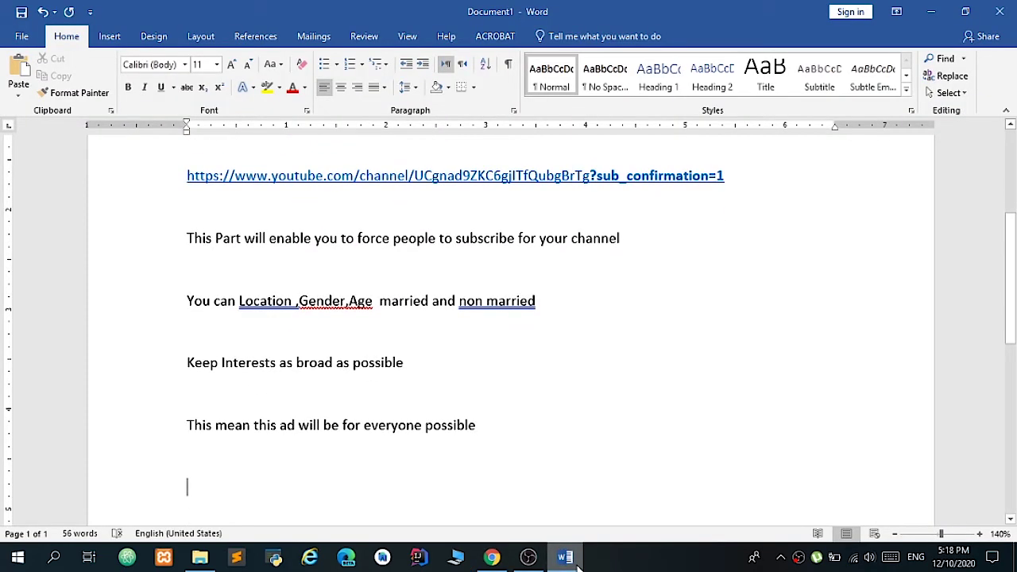
type("Ene ")
type("er your daily ")
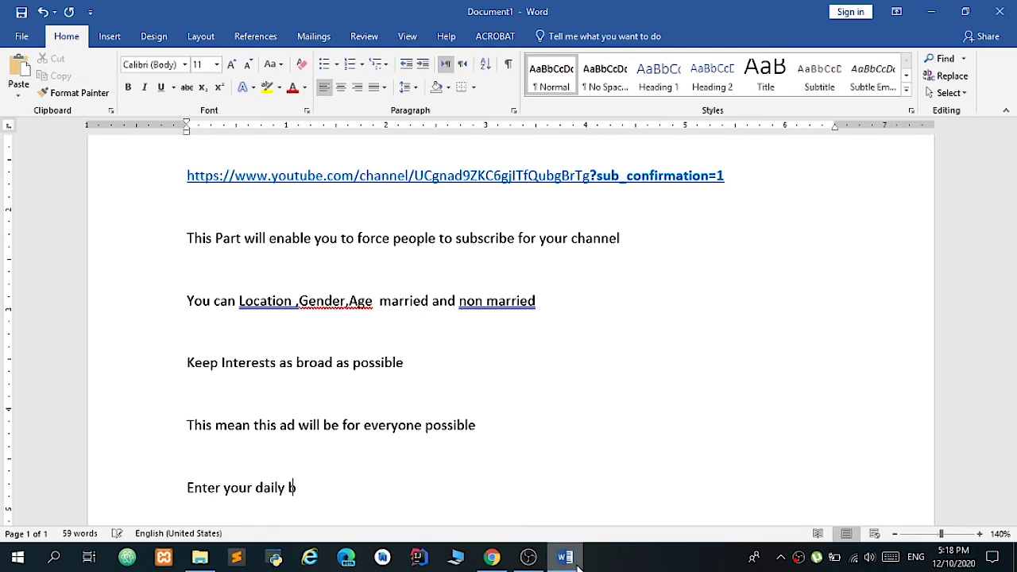
type("budget I put 2")
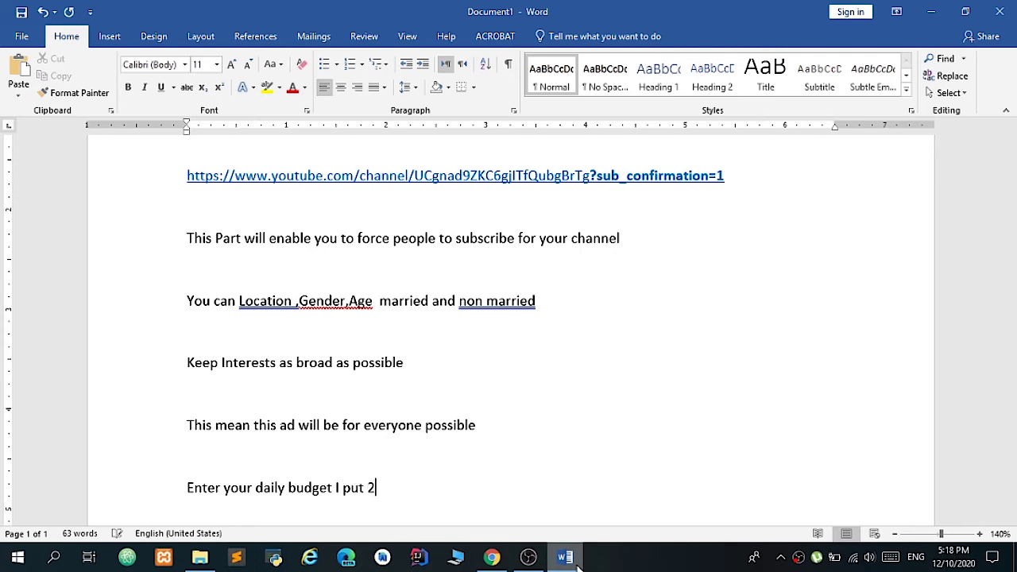
type("00 rupee")
- Switch back to Google Ads, accept the daily budget of PKR 200.00 and review the campaign summary down to its daily budget
left_click(577, 567)
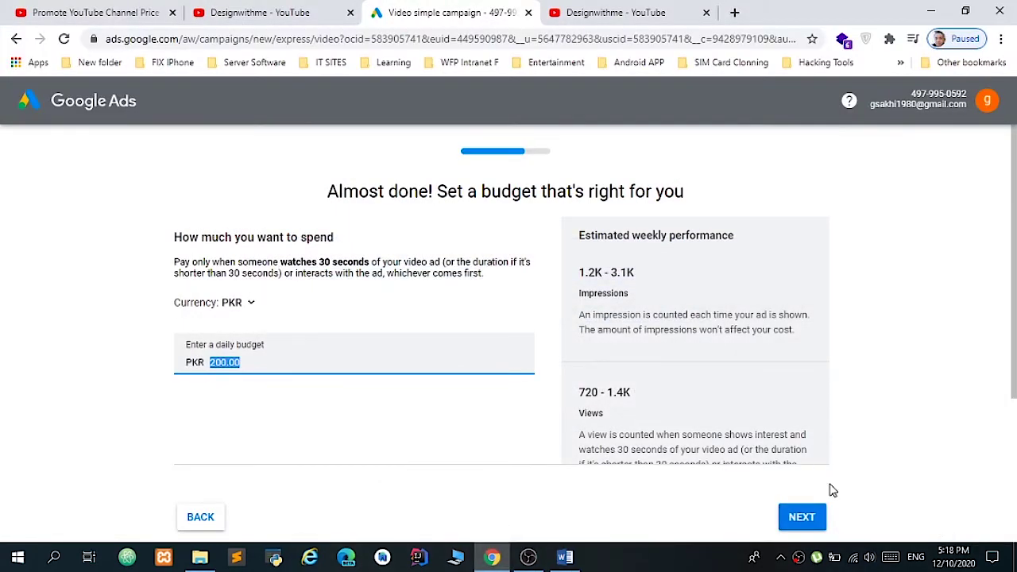
left_click(806, 514)
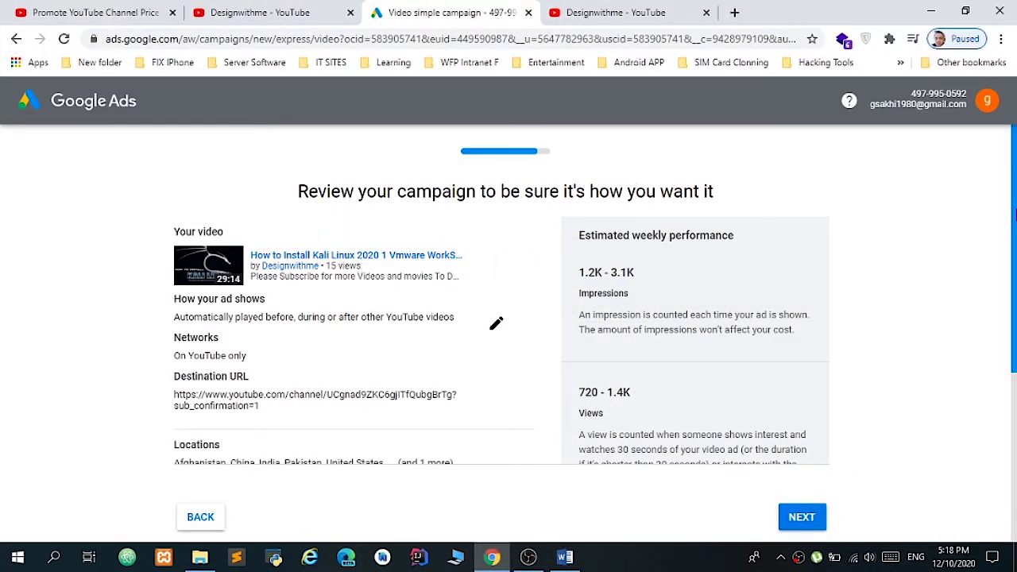
left_click_drag(1015, 233, 1015, 405)
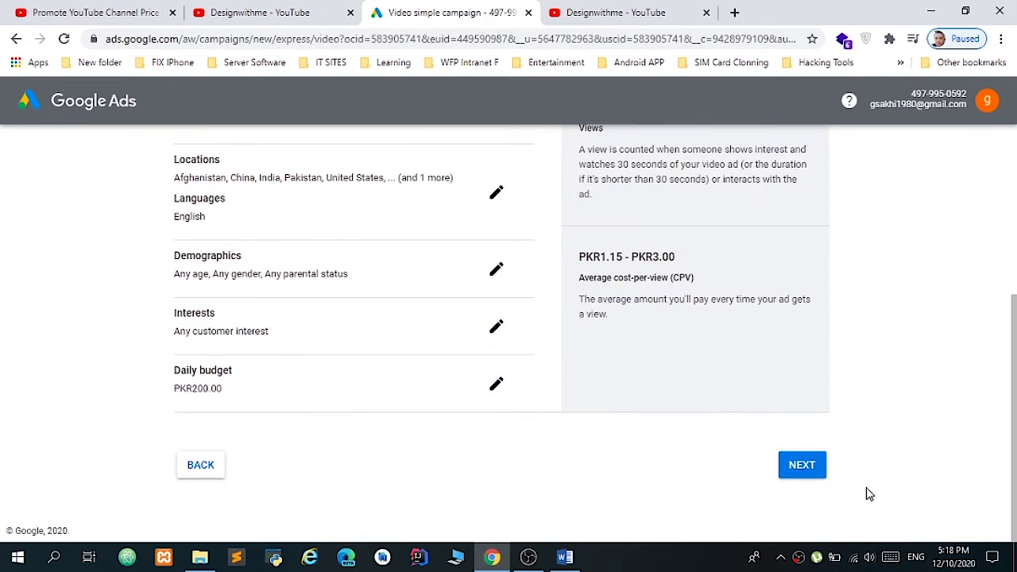
- Continue to the payment info, decline performance tips and promotional offers, and go to the payment method section
left_click(804, 467)
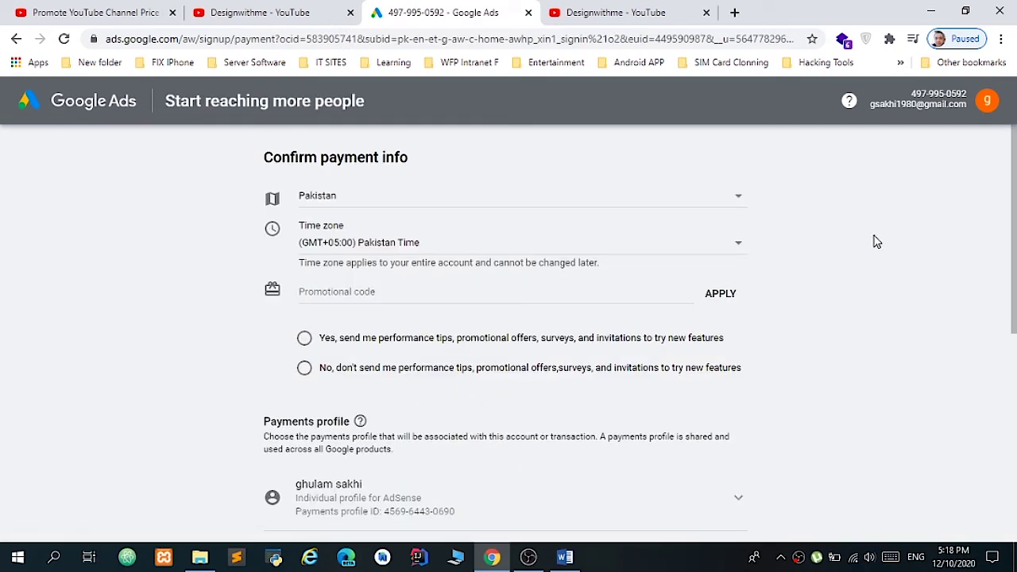
left_click(302, 368)
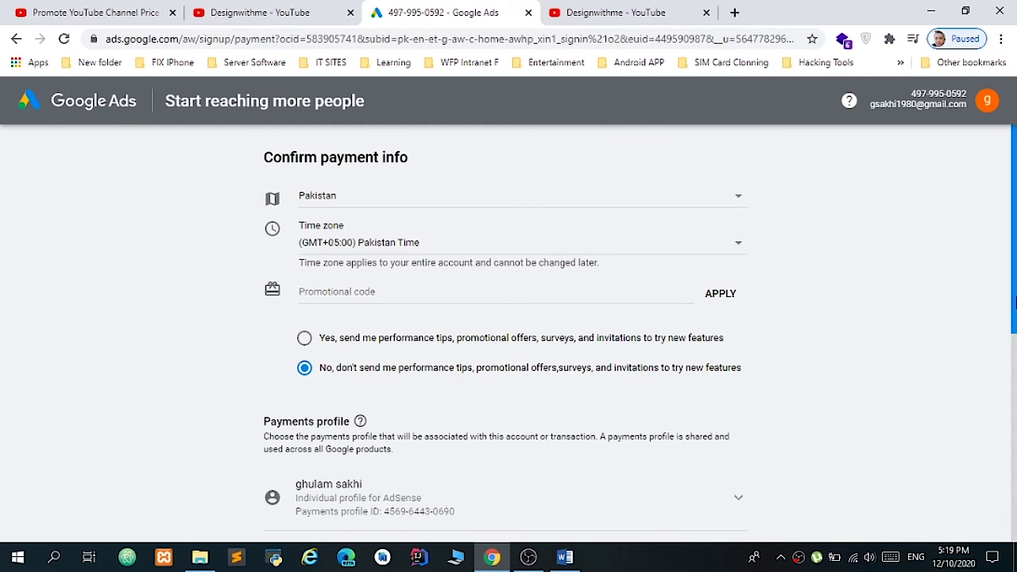
left_click_drag(1015, 302, 1015, 503)
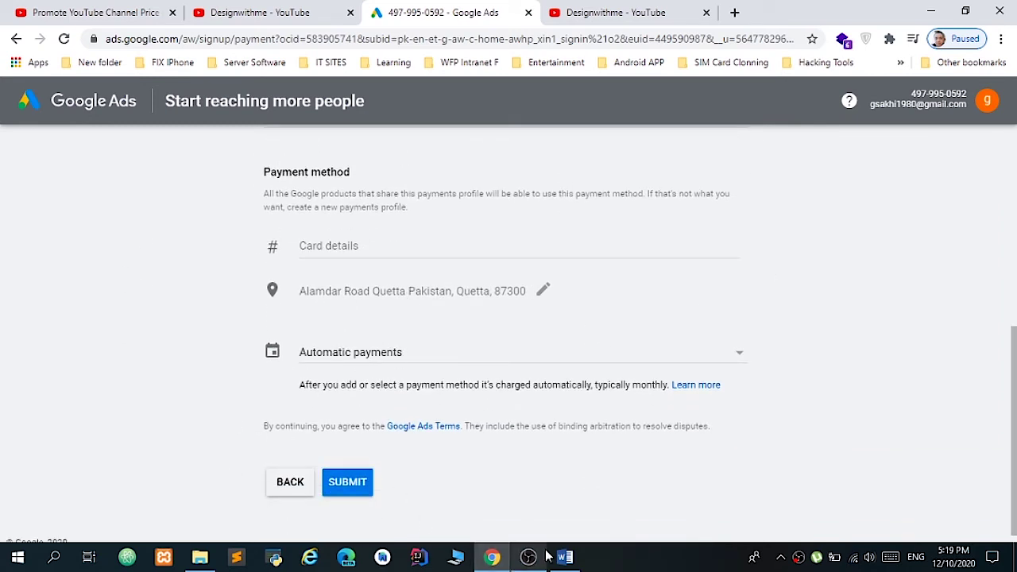
- Switch to the Word notes and add the paragraph "Put your Payment method and click next I will pause the video and put my bank account detail"
left_click(577, 559)
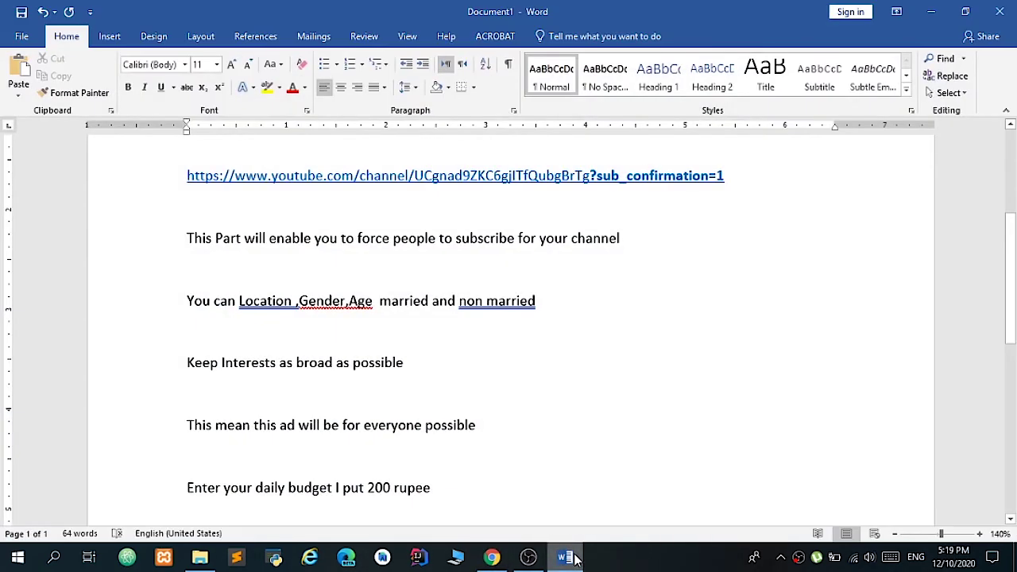
key("Return")
type("Put")
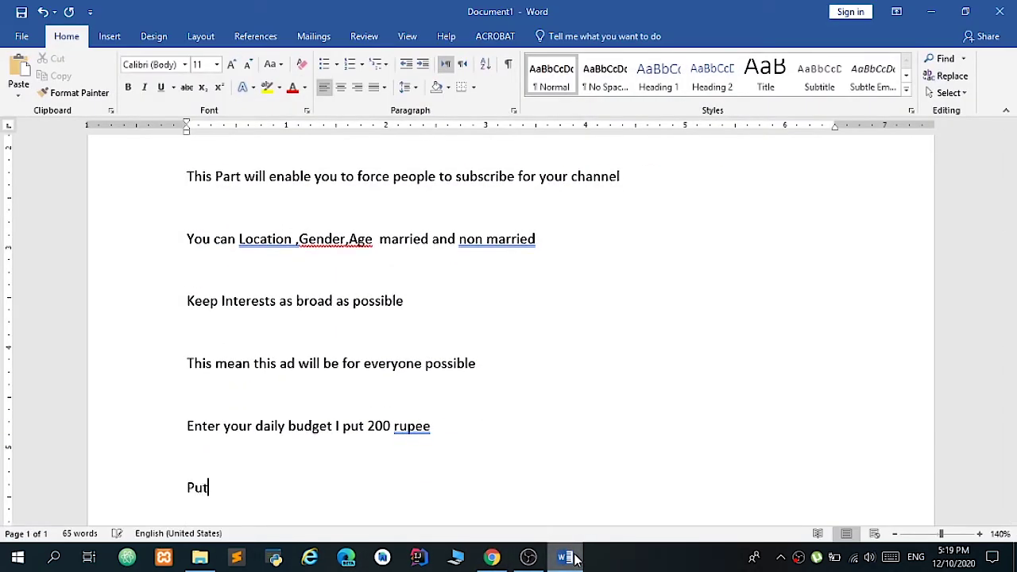
type(" your Payme")
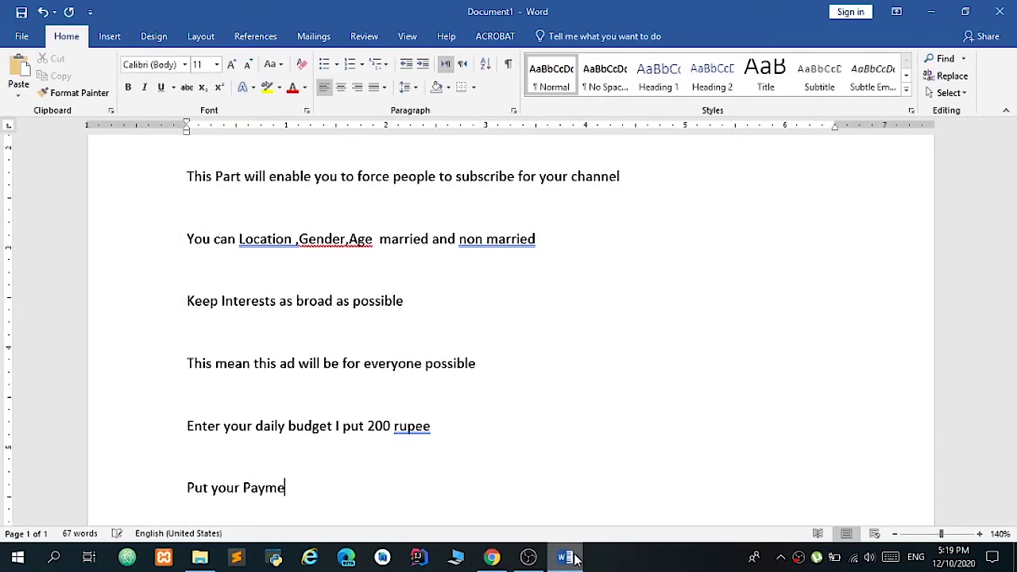
type("nt method and ")
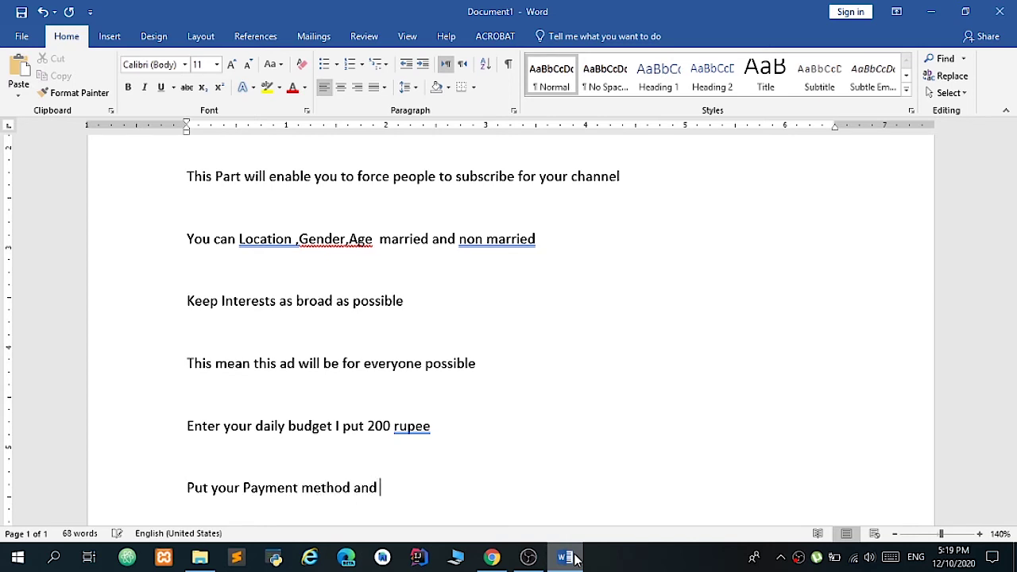
type("click next I will")
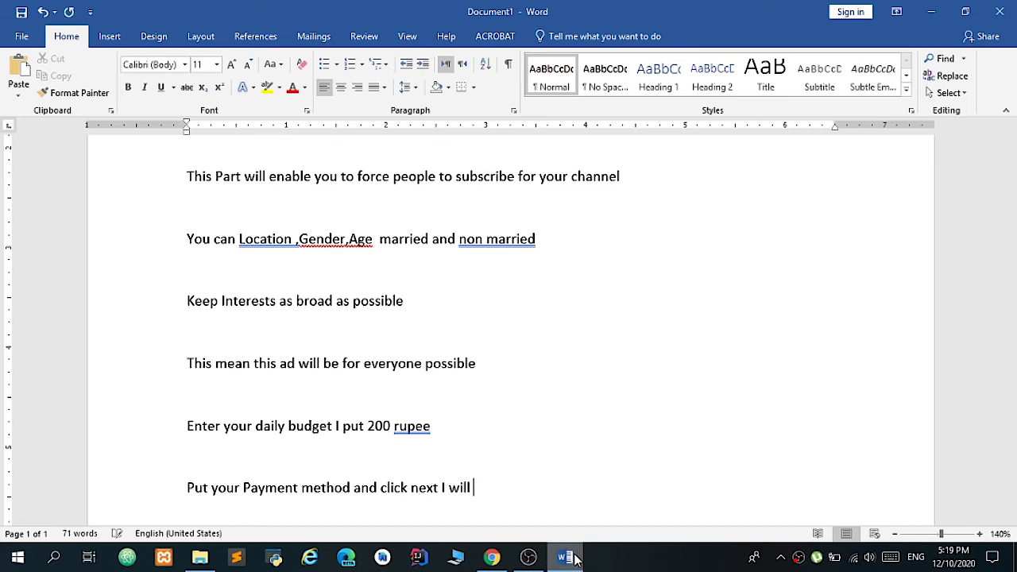
type(" pause thevvideo and an")
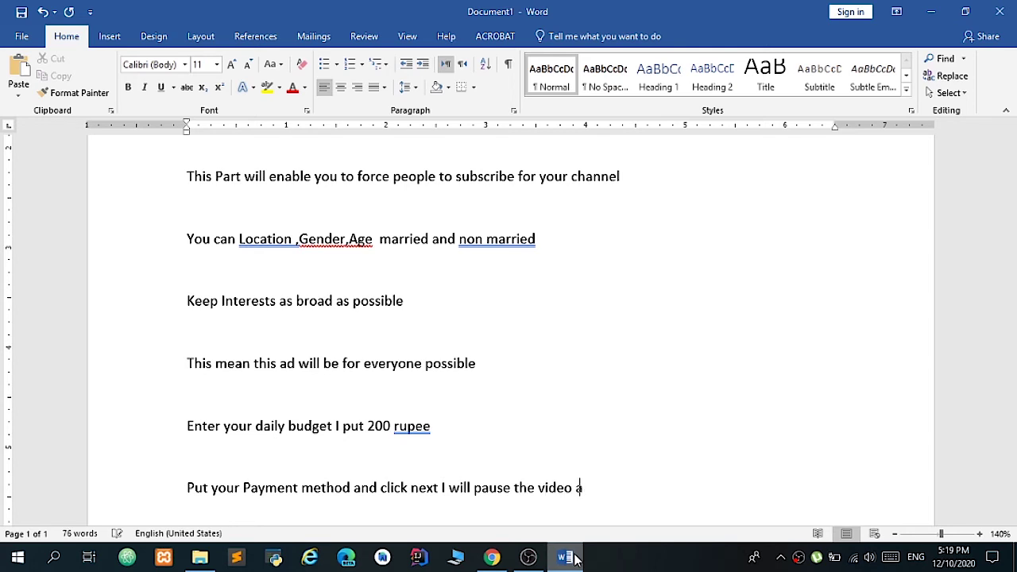
key("BackSpace")
type("p")
key("BackSpace")
key("BackSpace")
type("put my a")
key("BackSpace")
type("bank ")
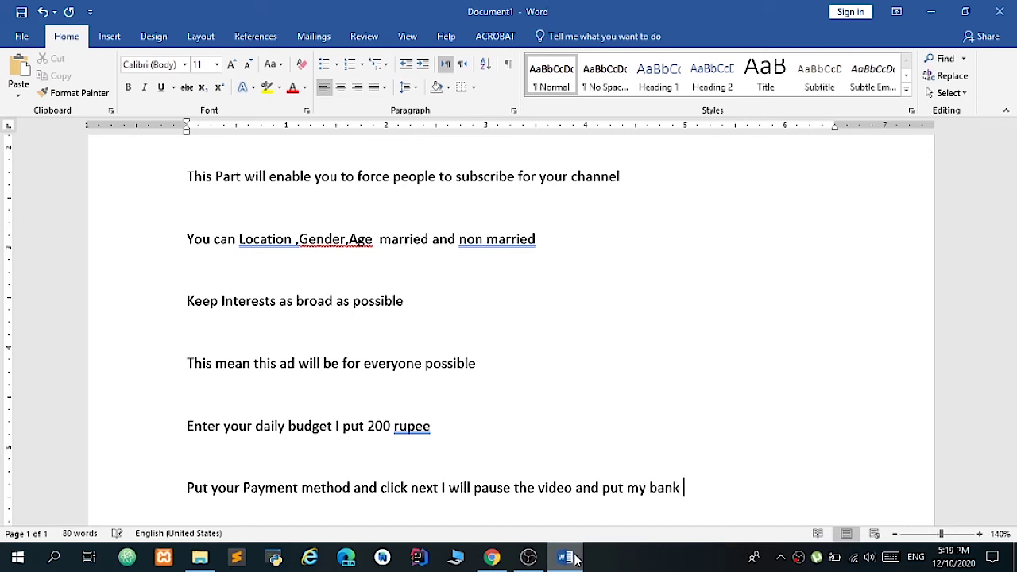
type("account det")
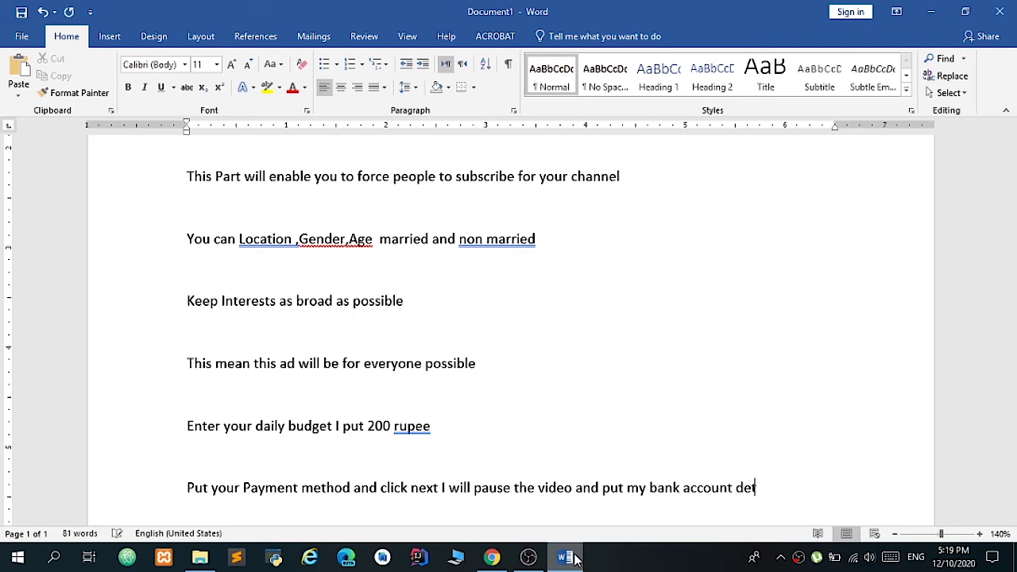
type("ilail")
right_click(798, 557)
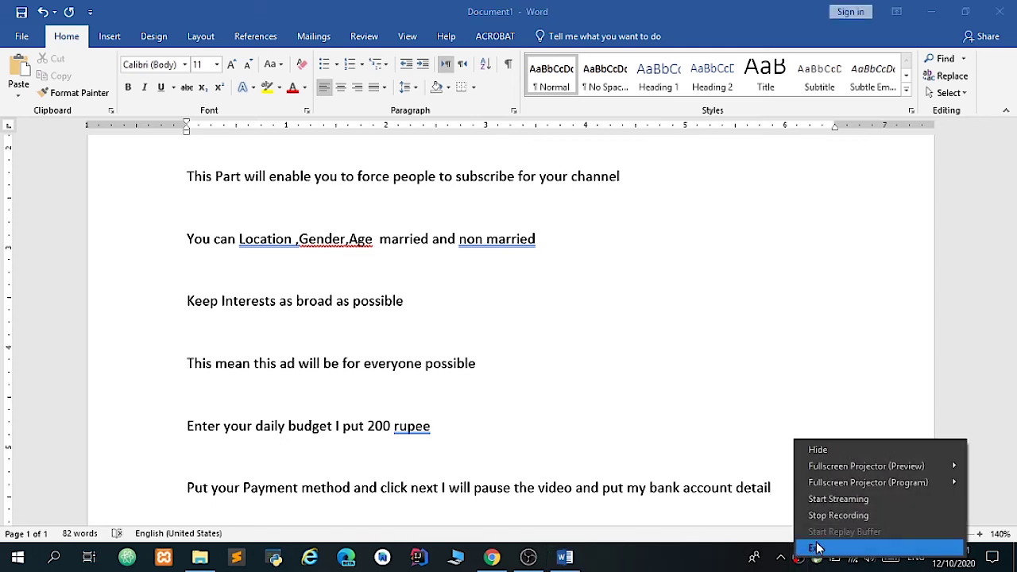
left_click(842, 516)
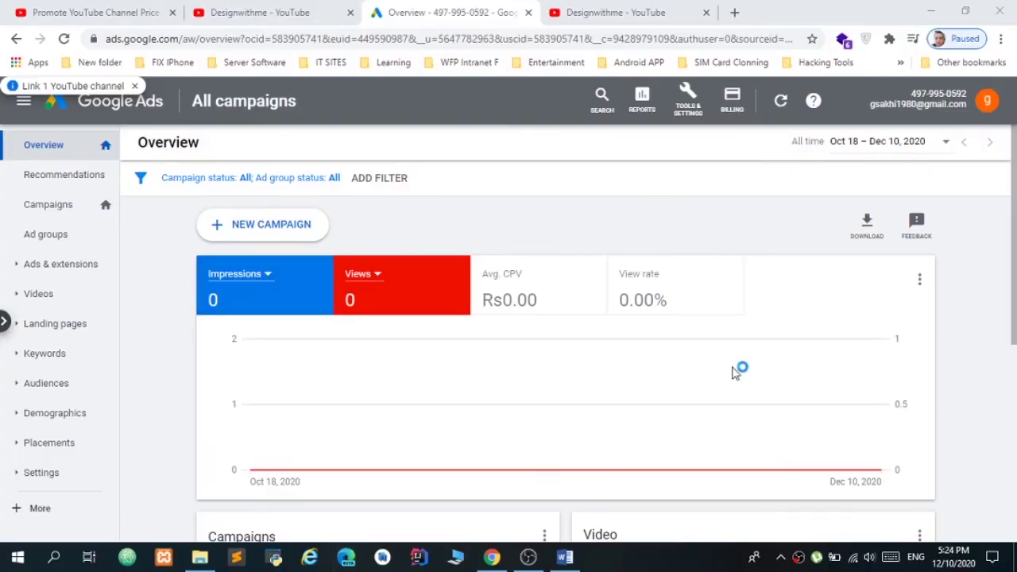
mouse_move(1015, 267)
left_mouse_down()
mouse_move(1015, 413)
mouse_move(998, 268)
left_mouse_up()
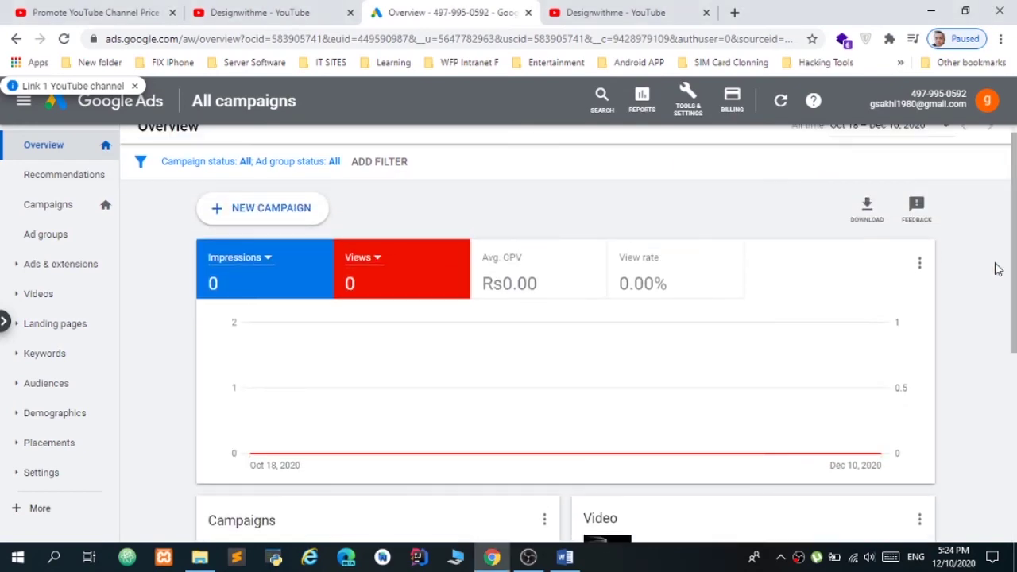
- In the Word notes, leave a blank line after the channel link and write "Here you can see the campaign status"
left_click(565, 557)
key("Return")
key("Return")
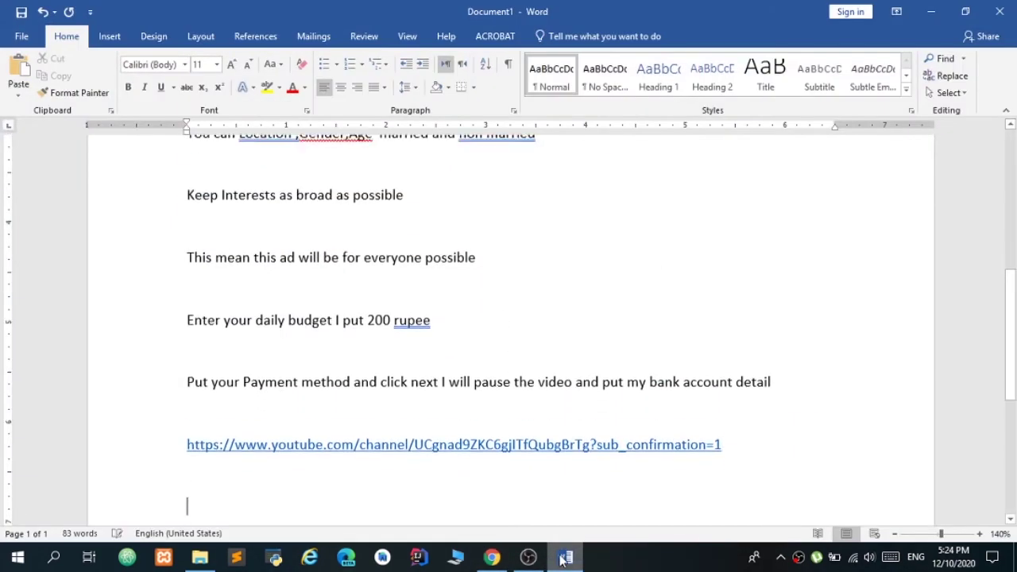
type("Here you ca")
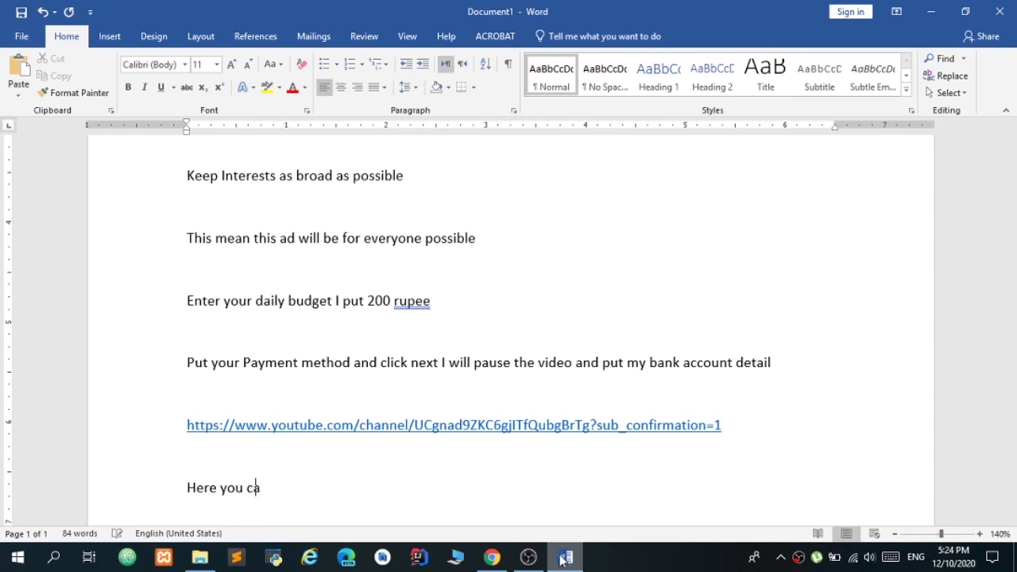
type("n see the aut")
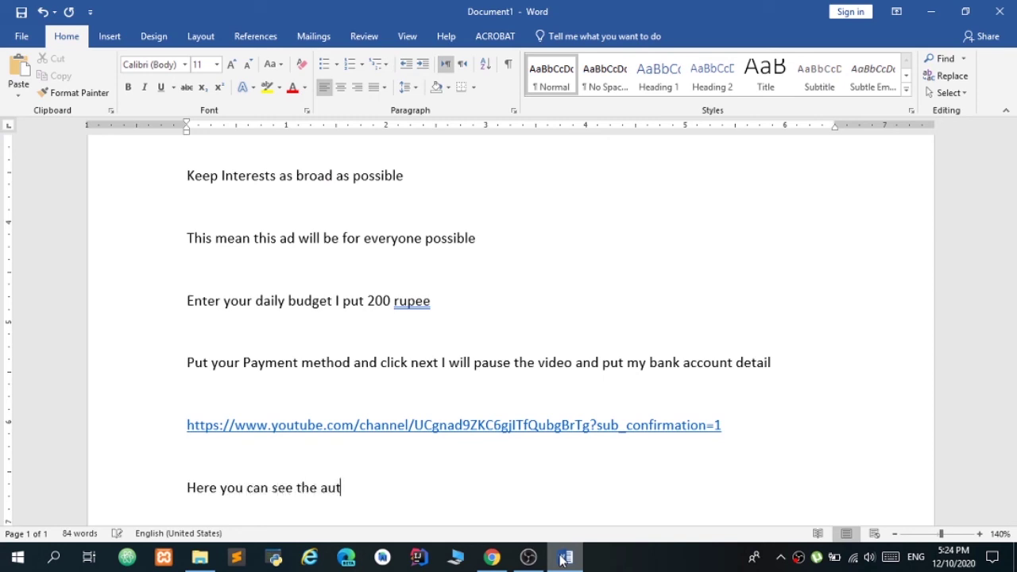
type("ioe")
key("BackSpace")
key("BackSpace")
key("BackSpace")
left_click(563, 560)
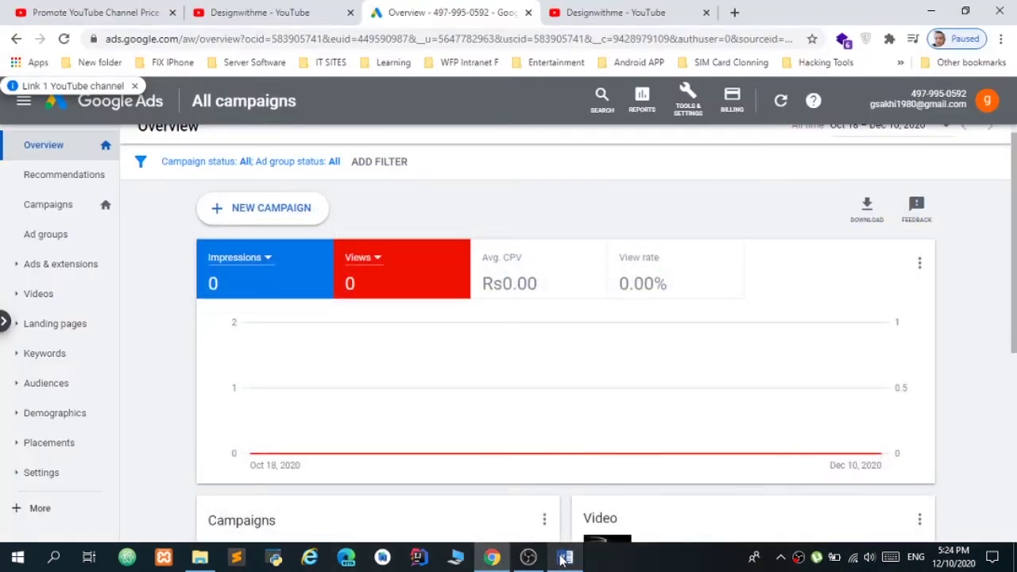
left_click(562, 560)
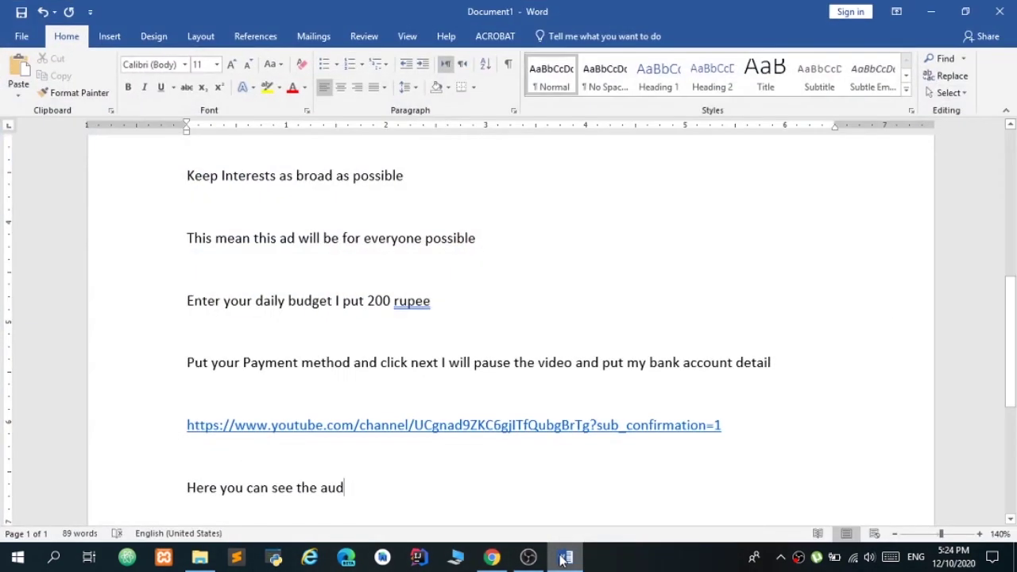
key("BackSpace")
key("BackSpace")
key("BackSpace")
type("cam")
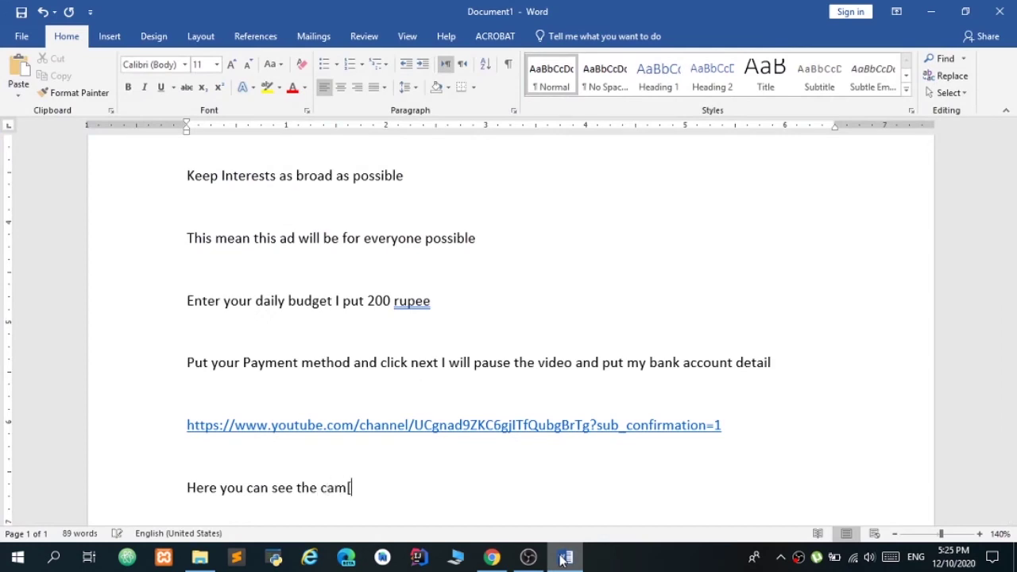
type("paign status ")
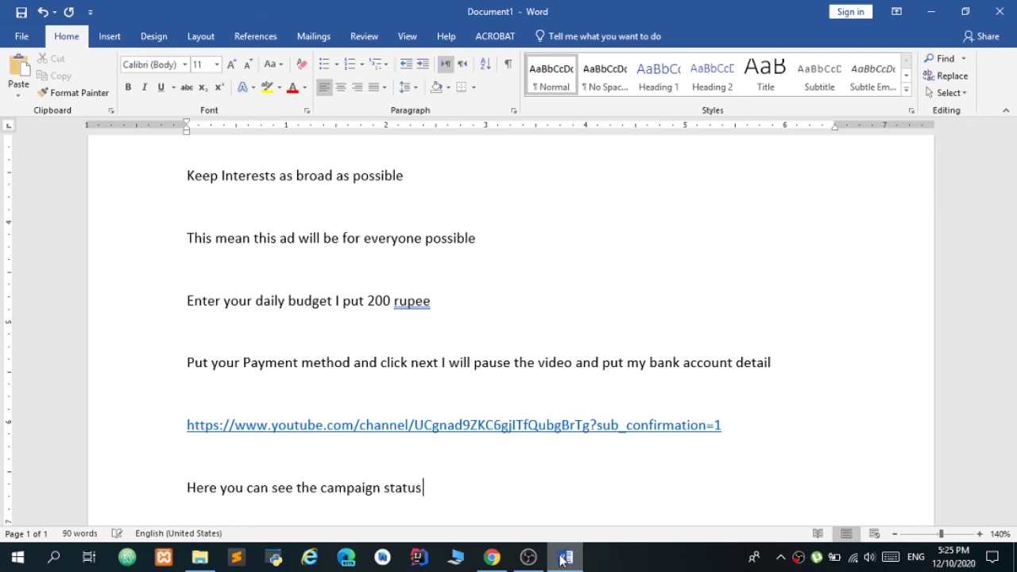
- Extend the campaign status line with "keep checking the status you will known how many people have reached you" and return to Google Ads
type("keep checking he")
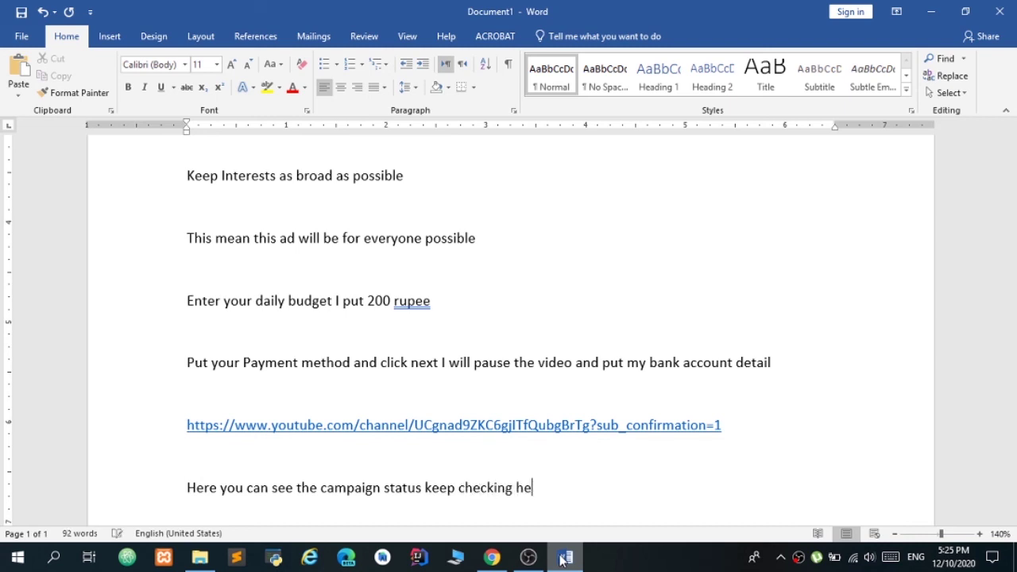
key("BackSpace")
key("BackSpace")
type("the status")
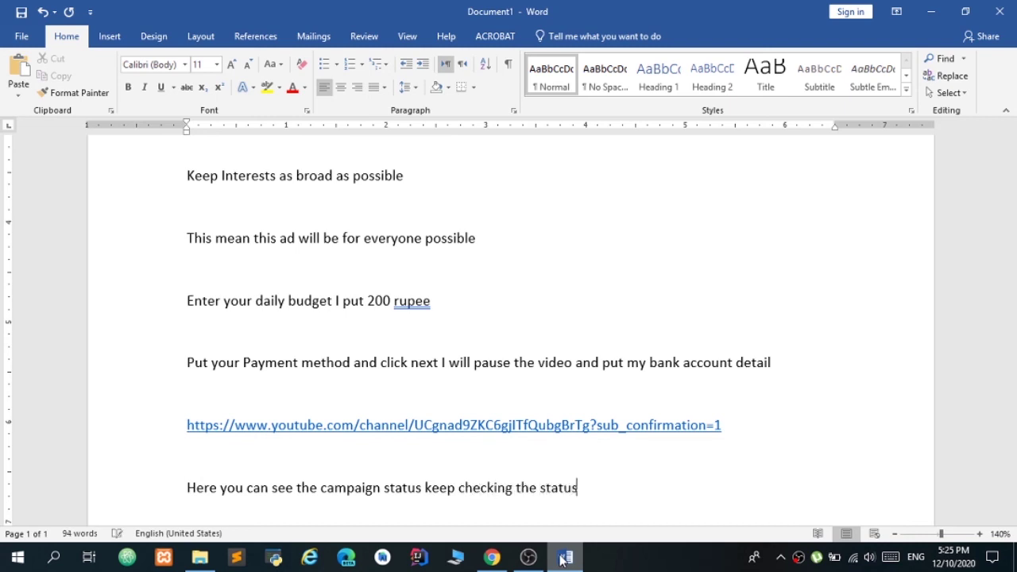
type(" you will kn")
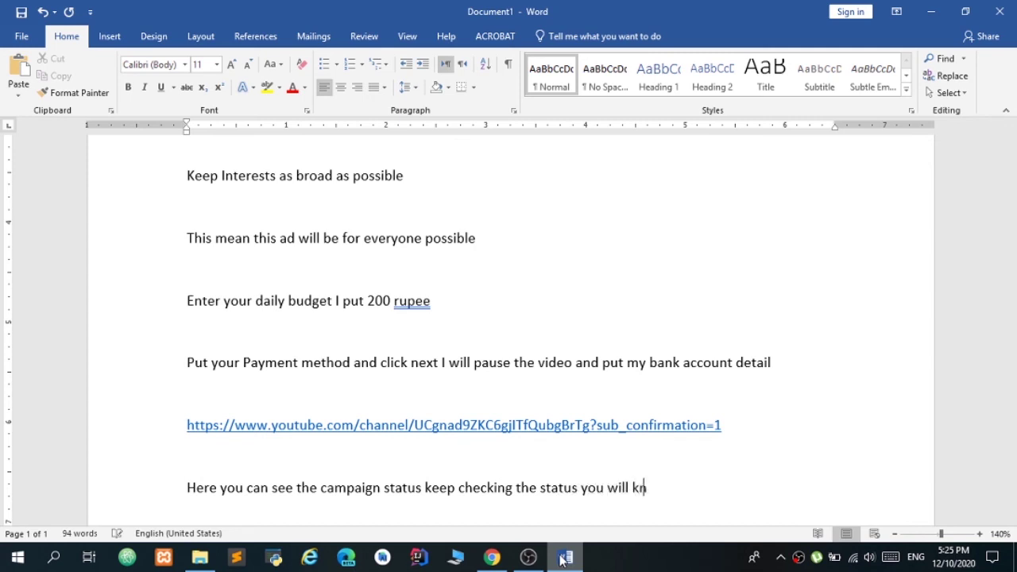
type("own how many pe")
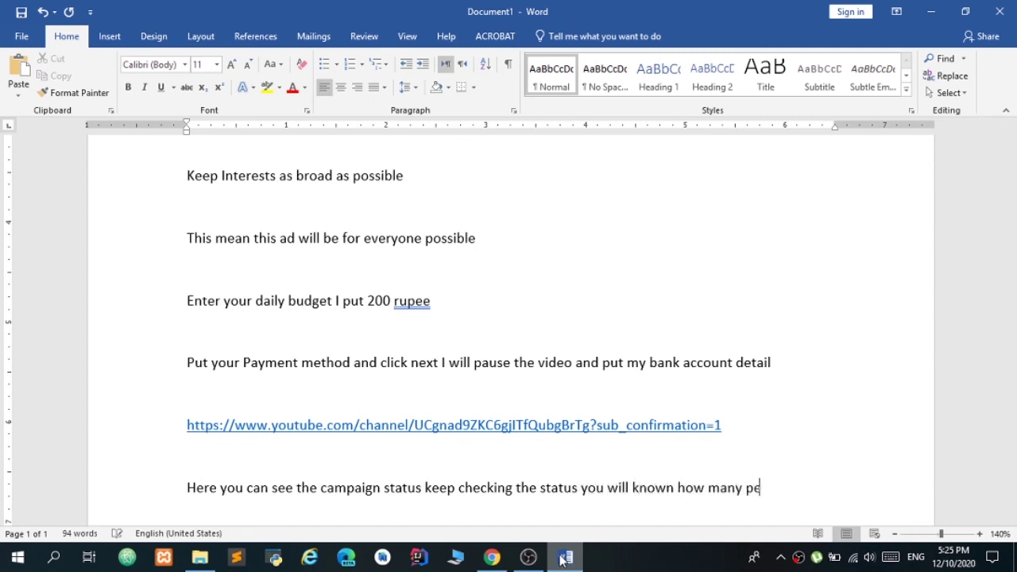
type("ople have")
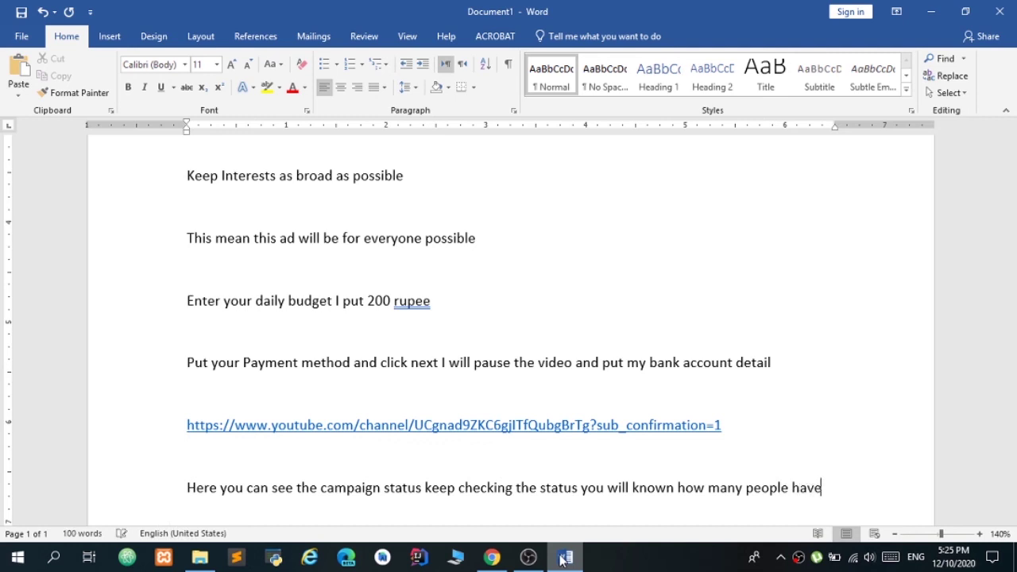
type(" reac y")
type("hed you")
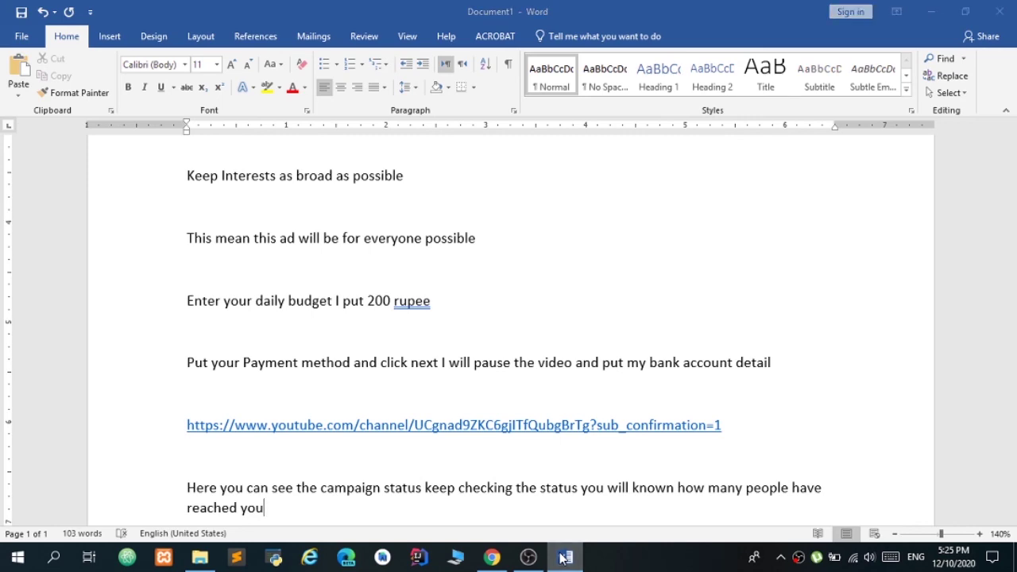
left_click(564, 557)
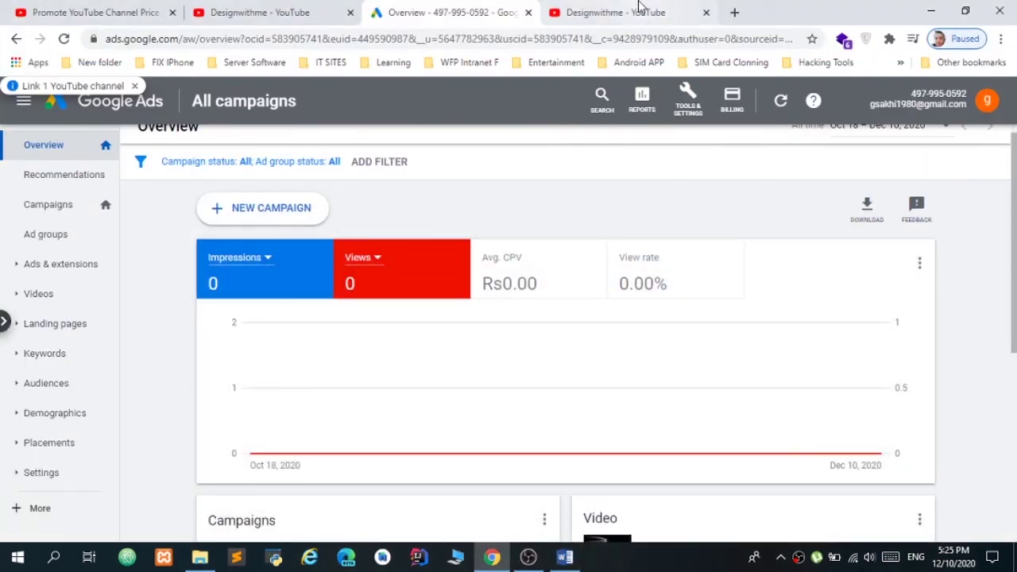
right_click(798, 557)
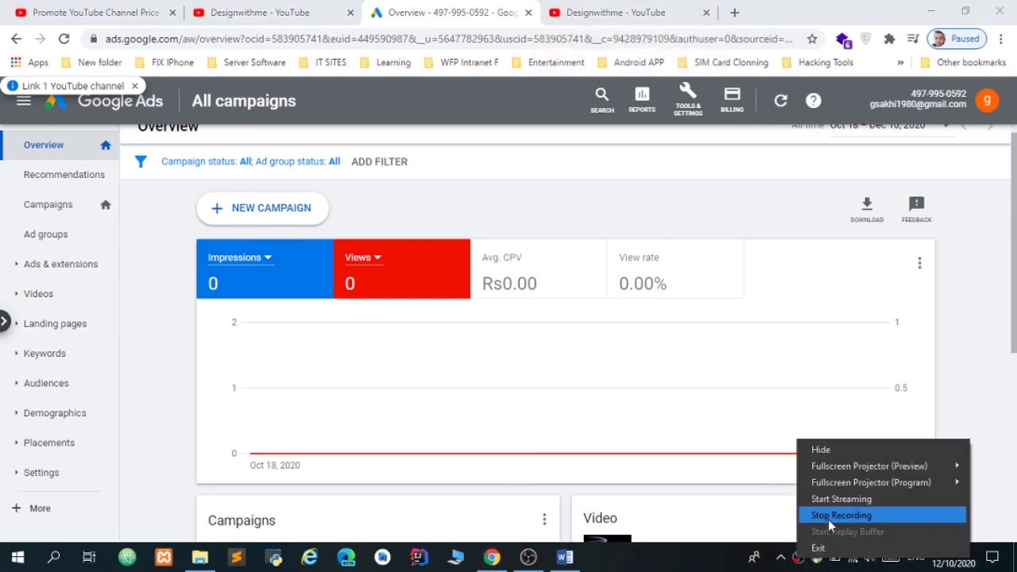
left_click(831, 518)
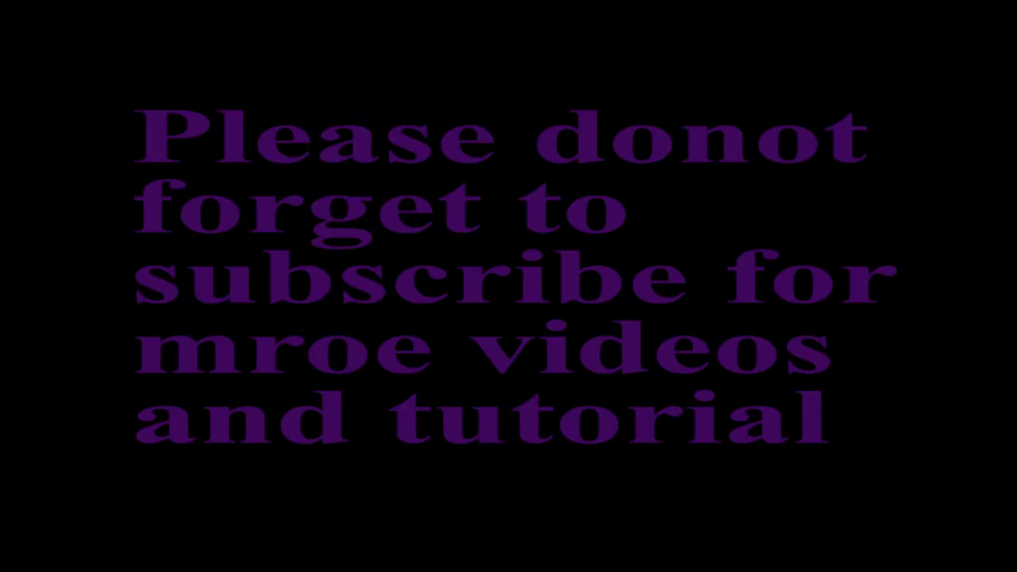